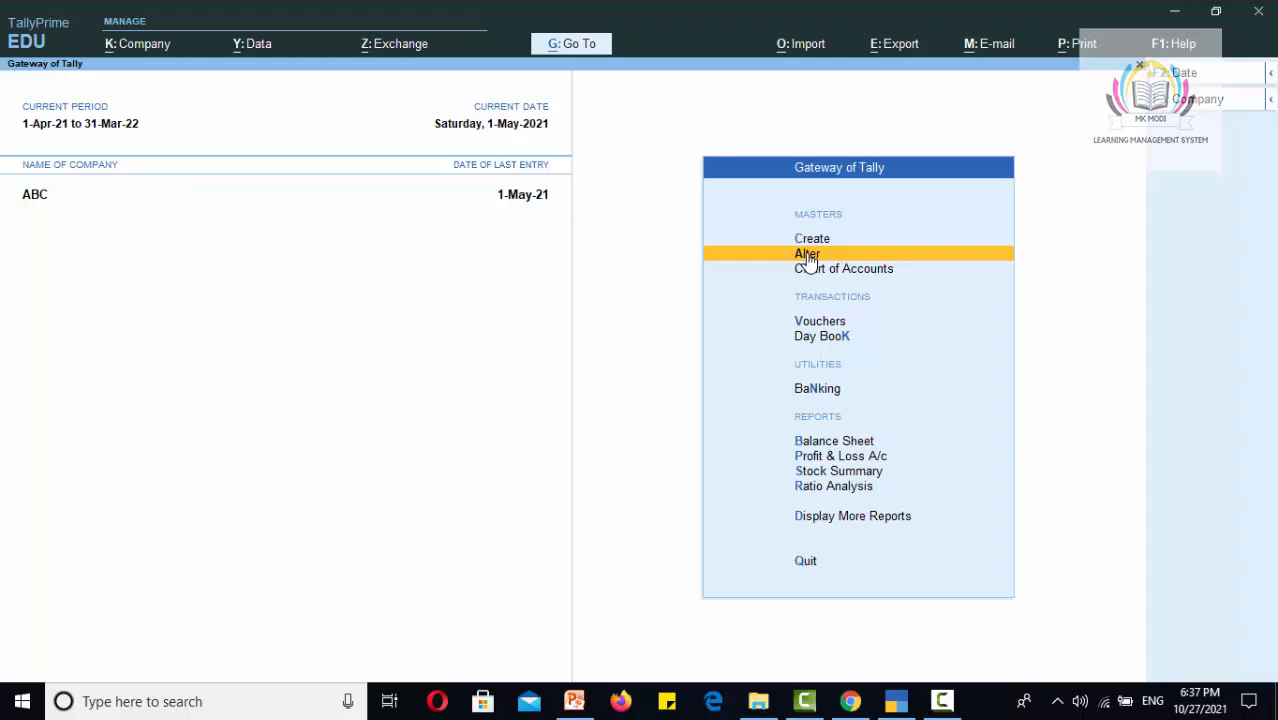
Step: Examine the list of existing ledgers available for alteration and return to the Gateway of Tally
left_click(808, 255)
key("Down")
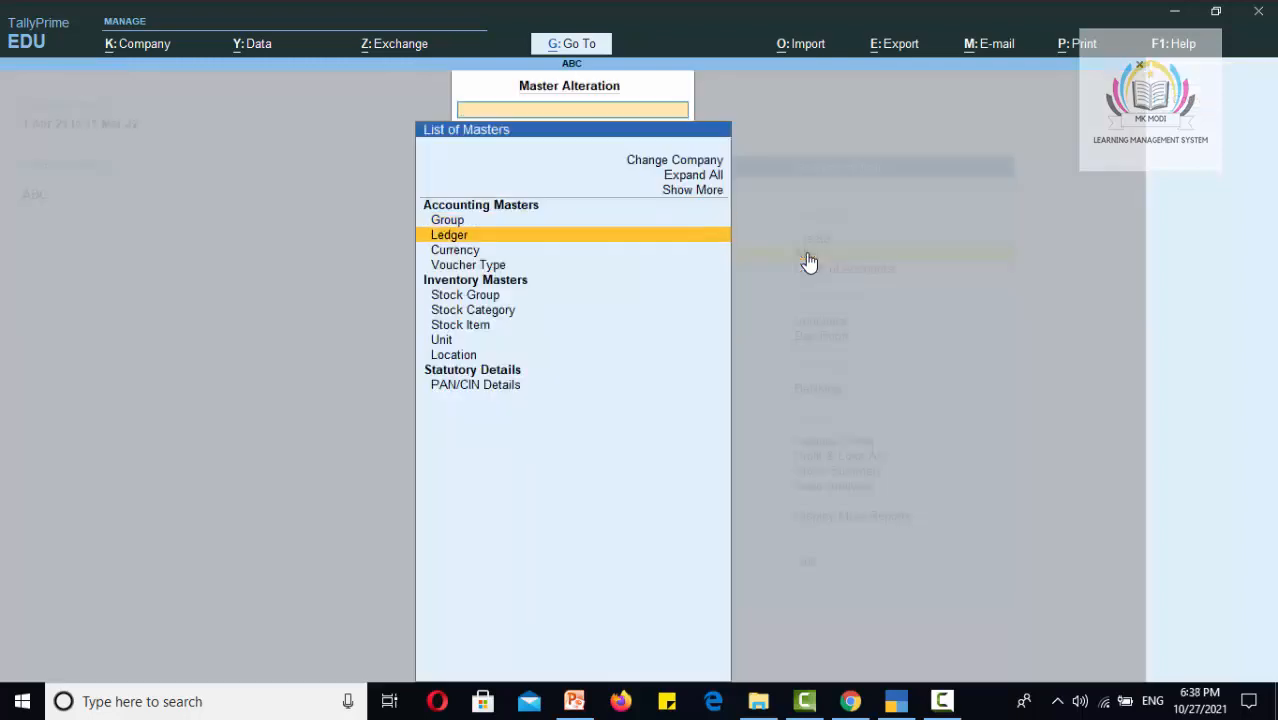
key("Return")
key("Down")
key("Down")
key("Down")
key("Down")
key("Down")
key("Down")
key("Down")
key("Down")
key("Down")
key("Down")
key("Down")
key("Down")
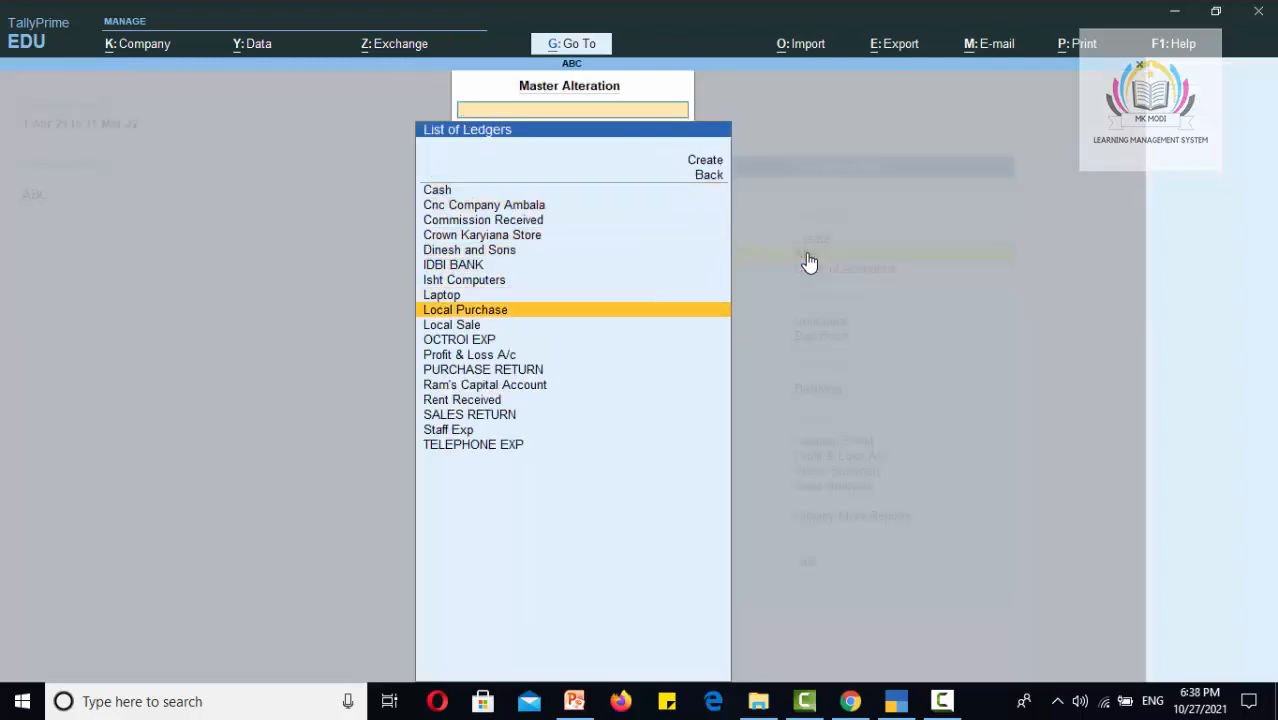
key("Down")
key("Down")
key("Down")
key("Down")
key("Down")
key("Up")
key("Up")
key("Up")
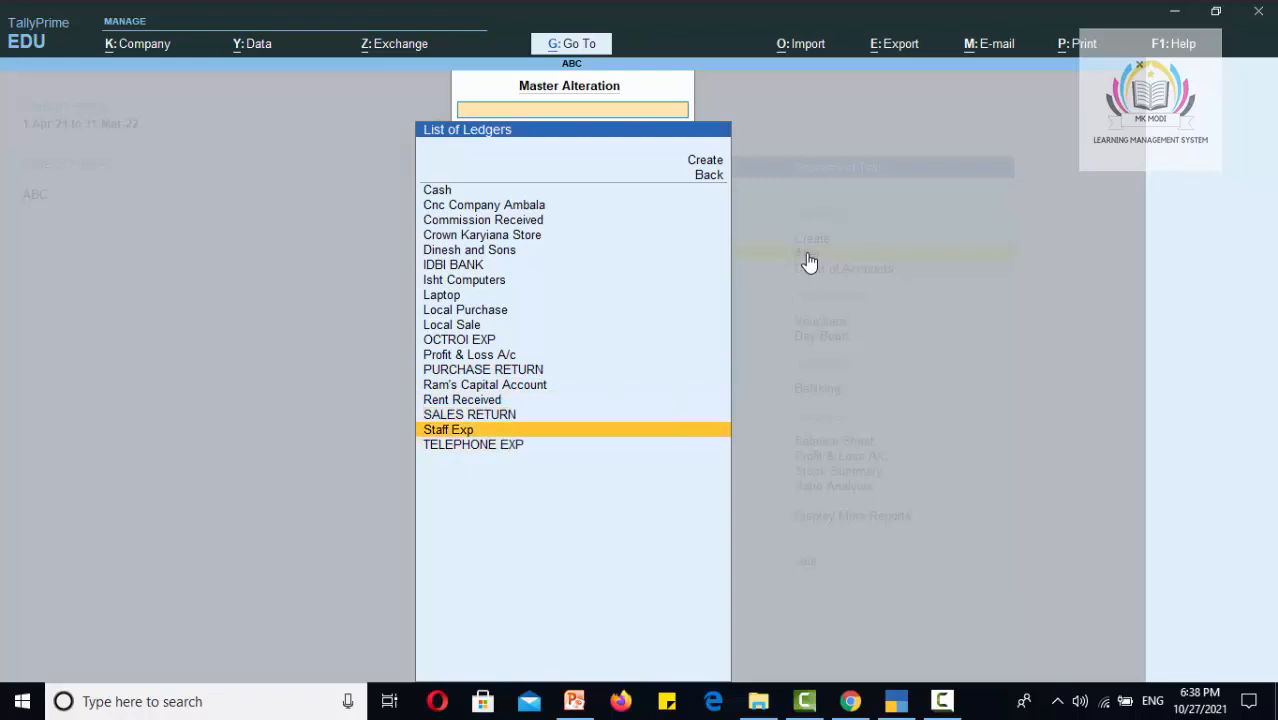
key("Escape")
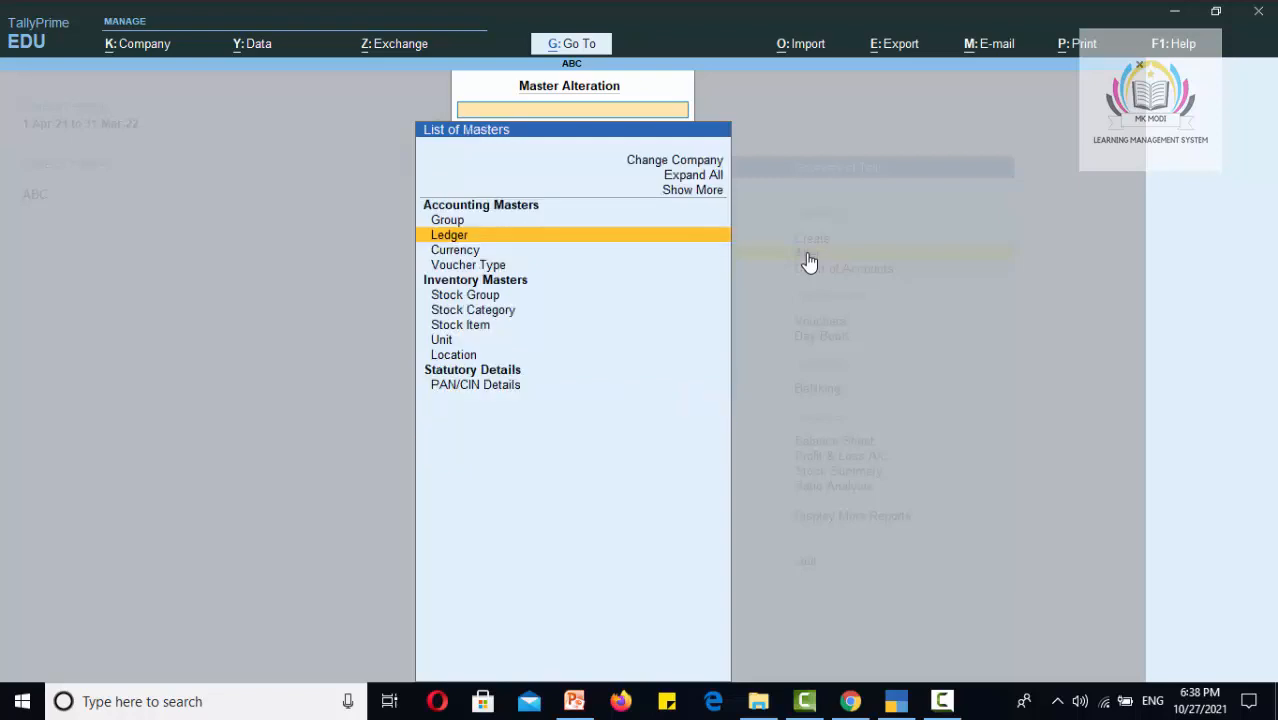
key("Return")
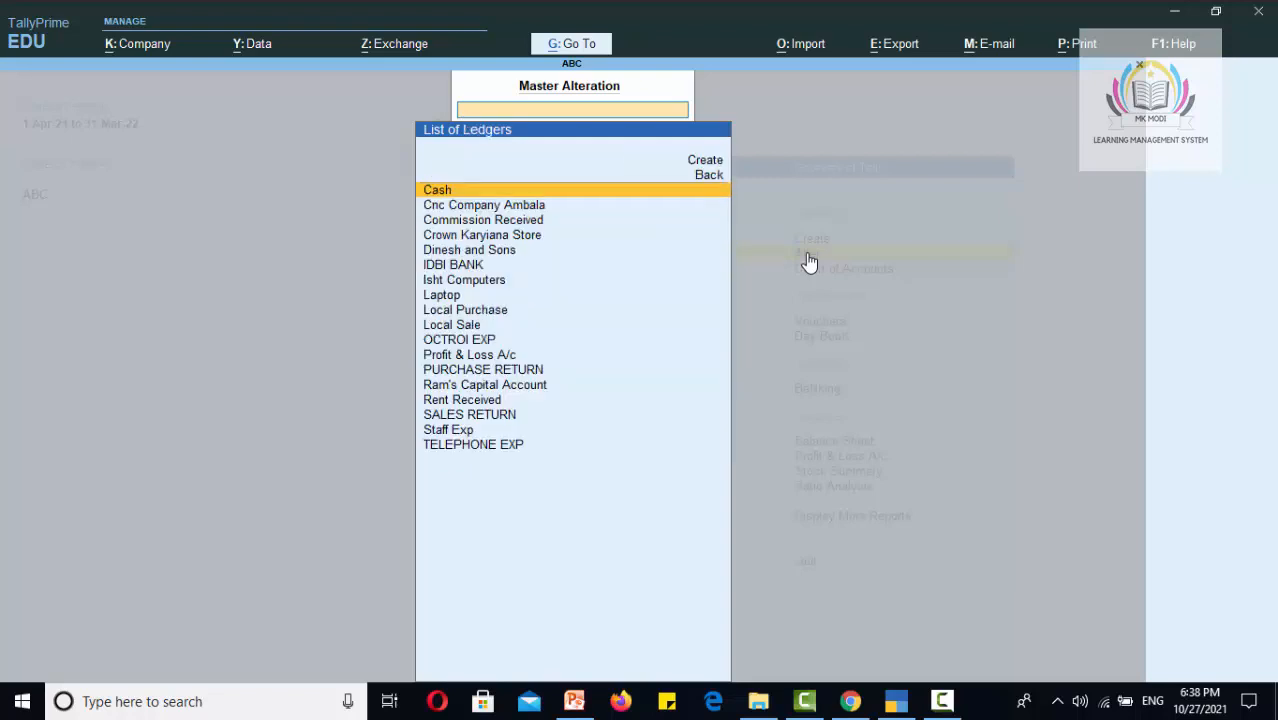
key("Escape")
key("Escape")
Step: Start a new ledger named Plant and Machinery and place it under Fixed Assets
key("Up")
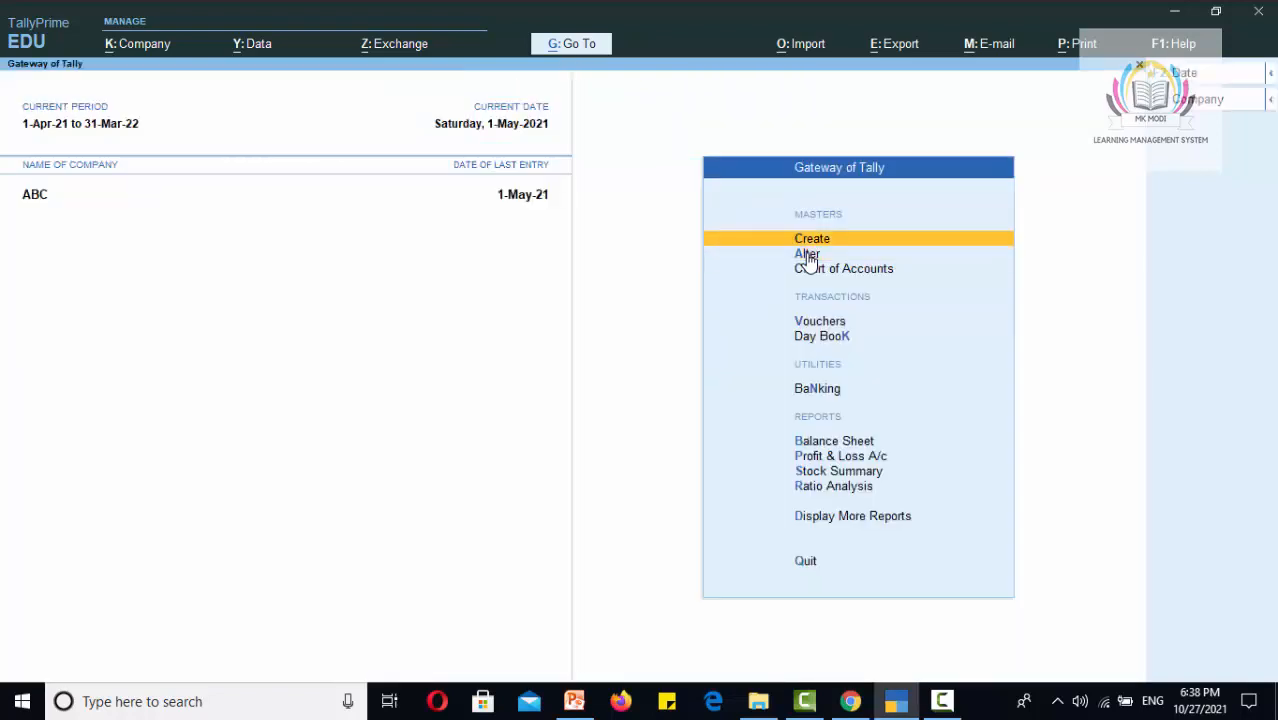
key("Return")
key("Down")
key("Return")
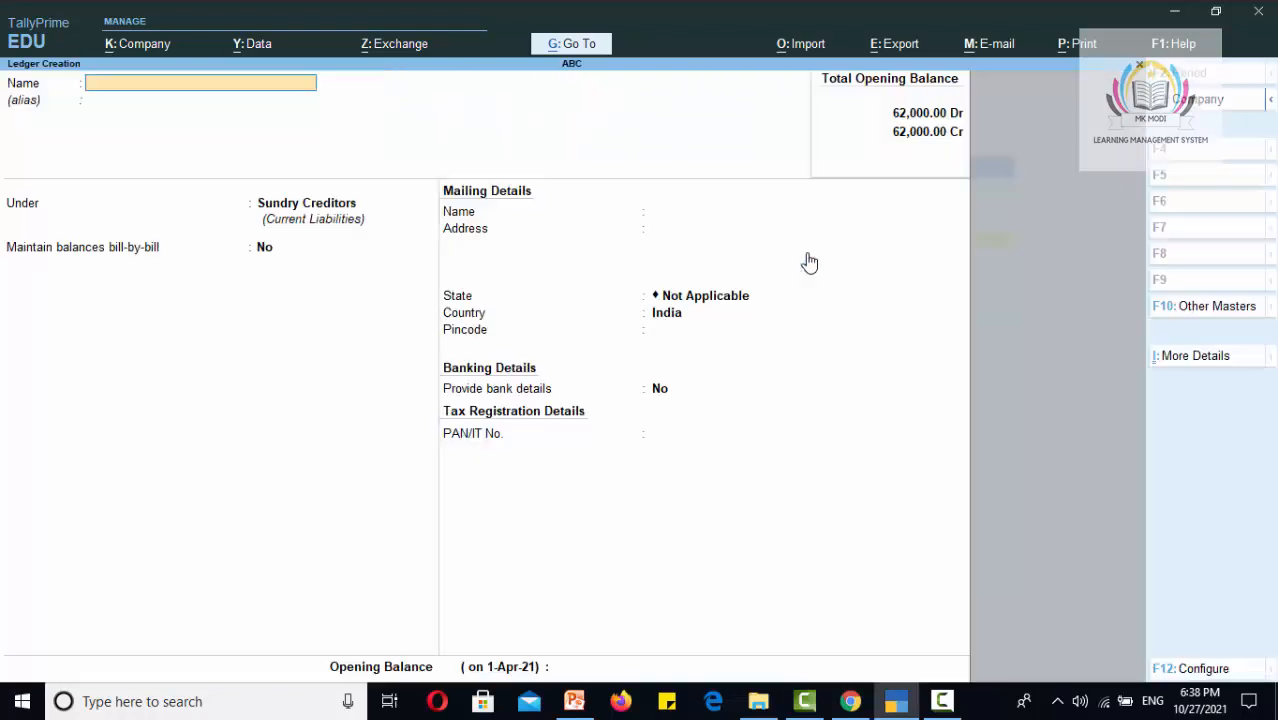
type("Plant and Machinery")
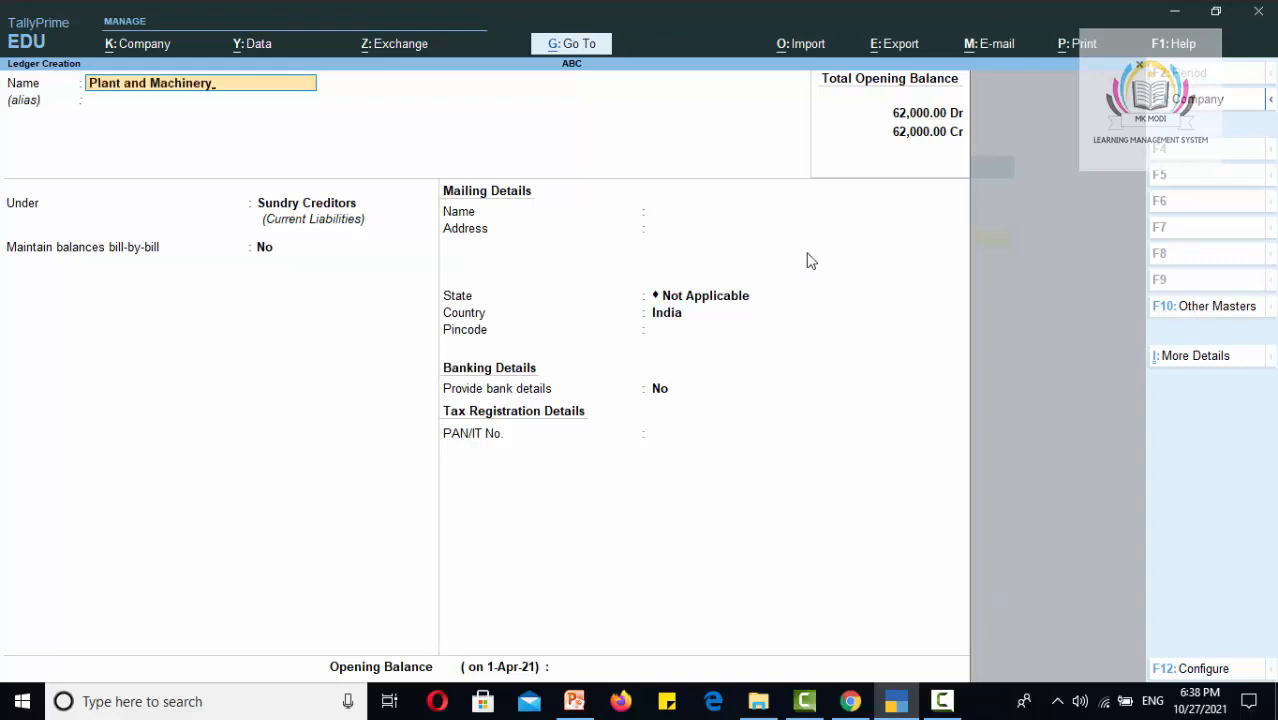
key("Return")
key("Return")
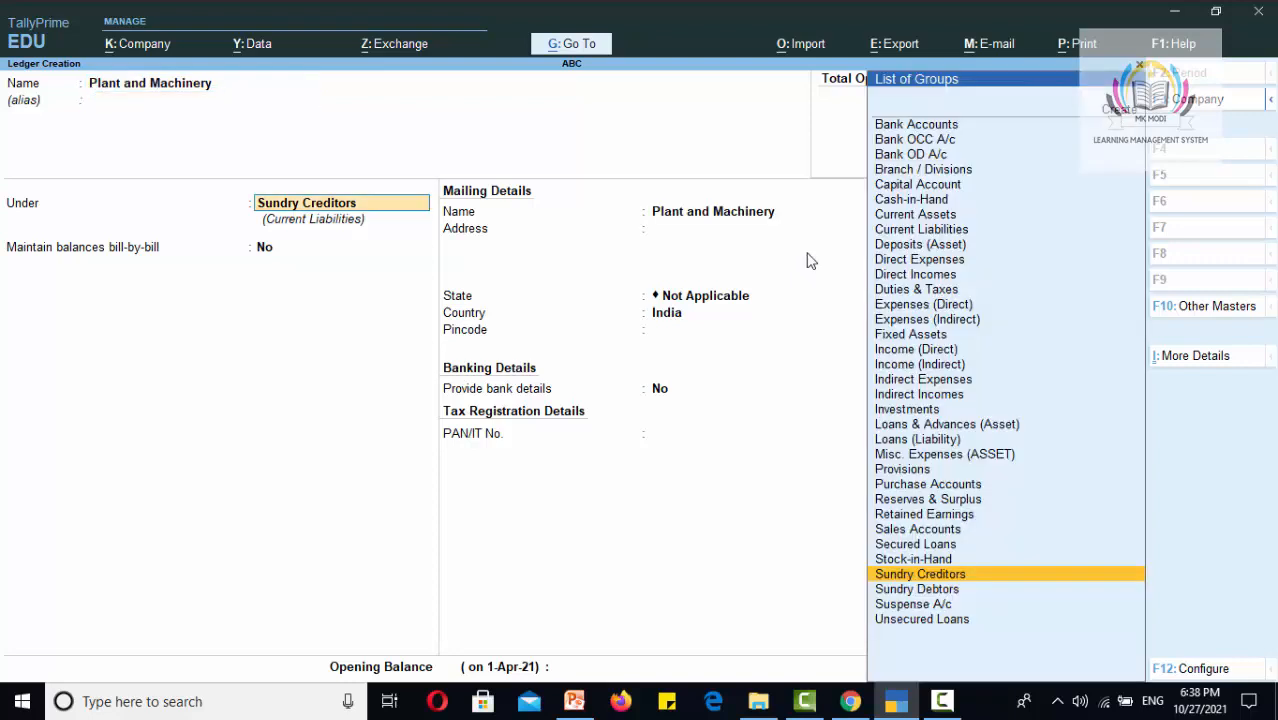
type("Fi")
key("Return")
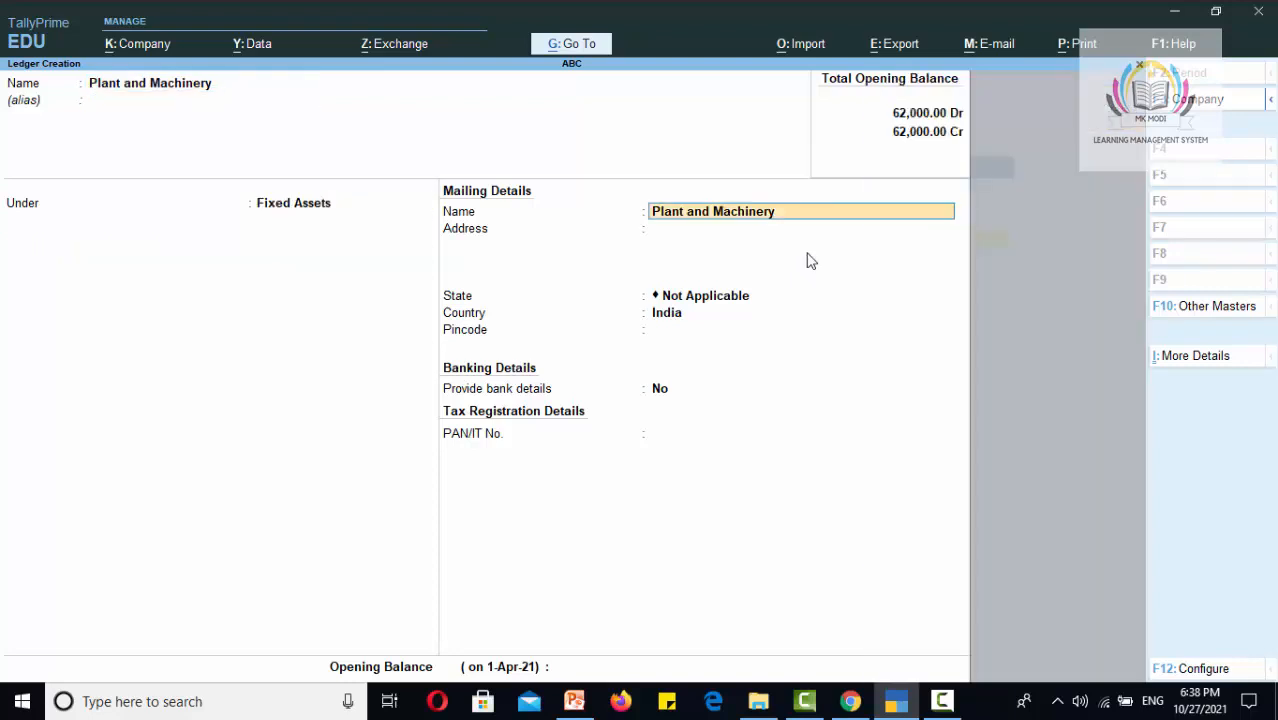
Step: Keep the default mailing and banking details, set the Plant and Machinery opening balance to 2,00,000 Dr, and save the ledger
key("Return")
key("Return")
key("Return")
key("Return")
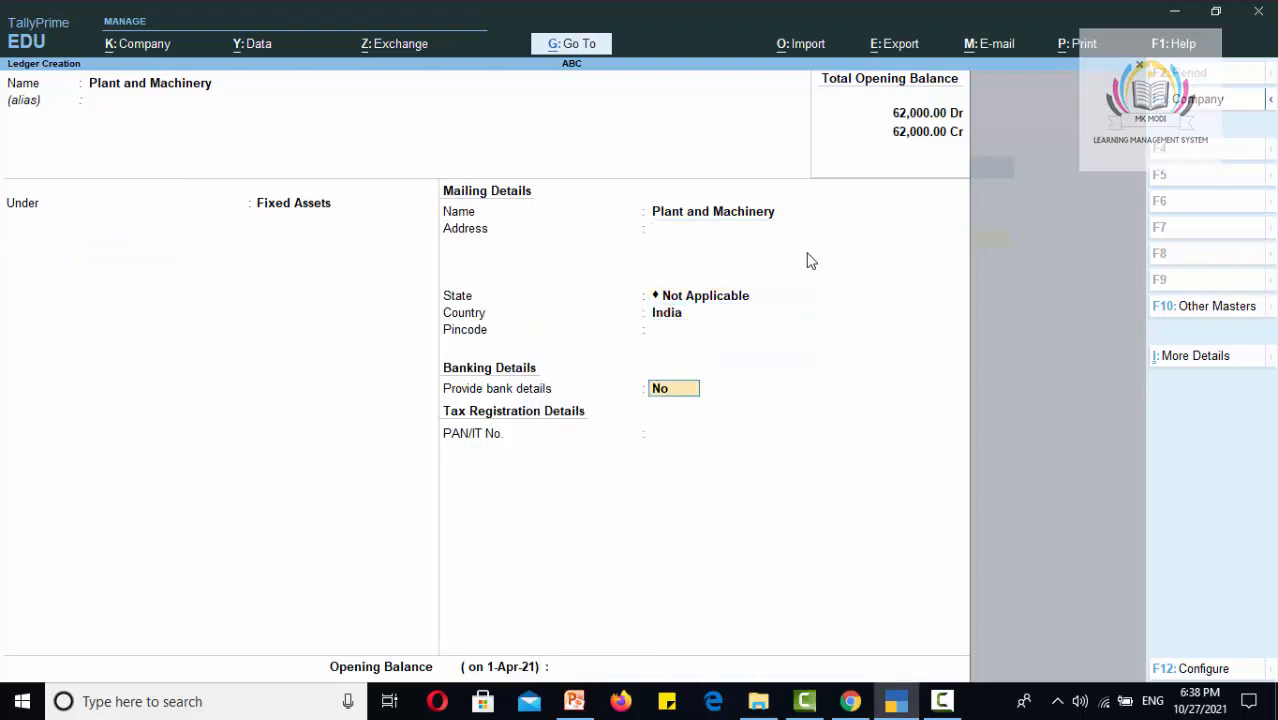
key("Return")
key("Return")
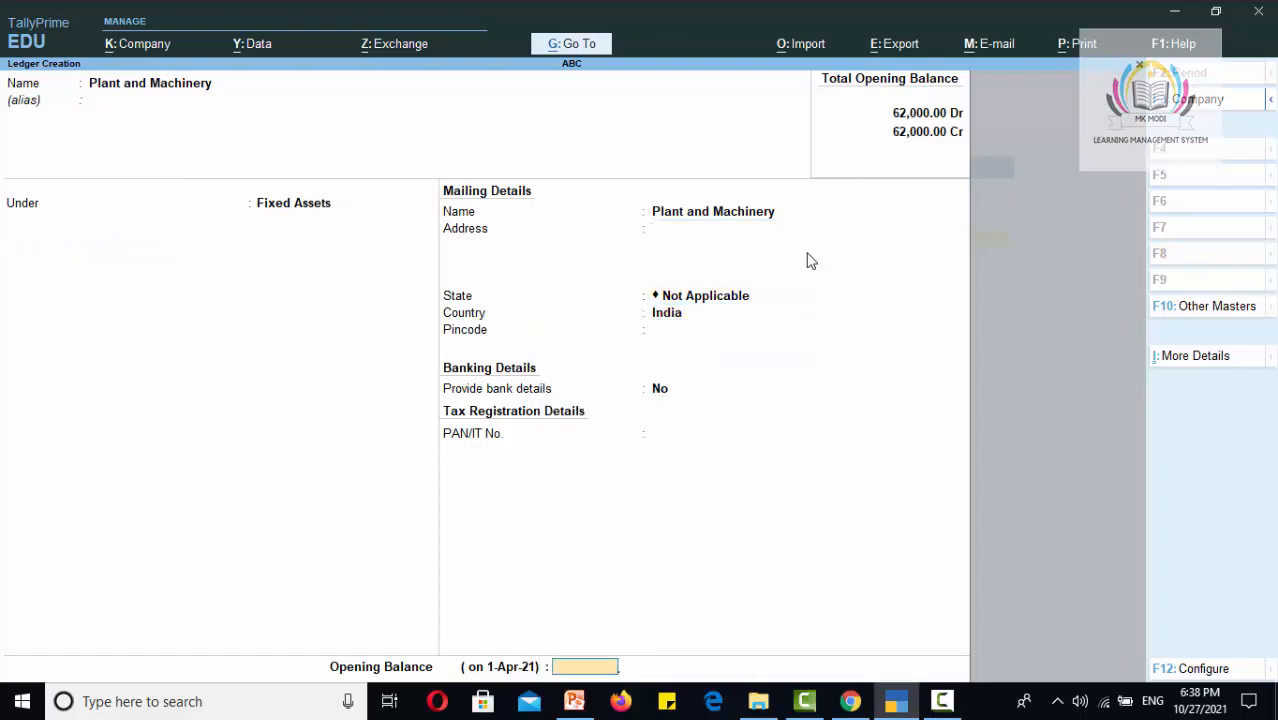
type("200000")
key("Return")
key("Return")
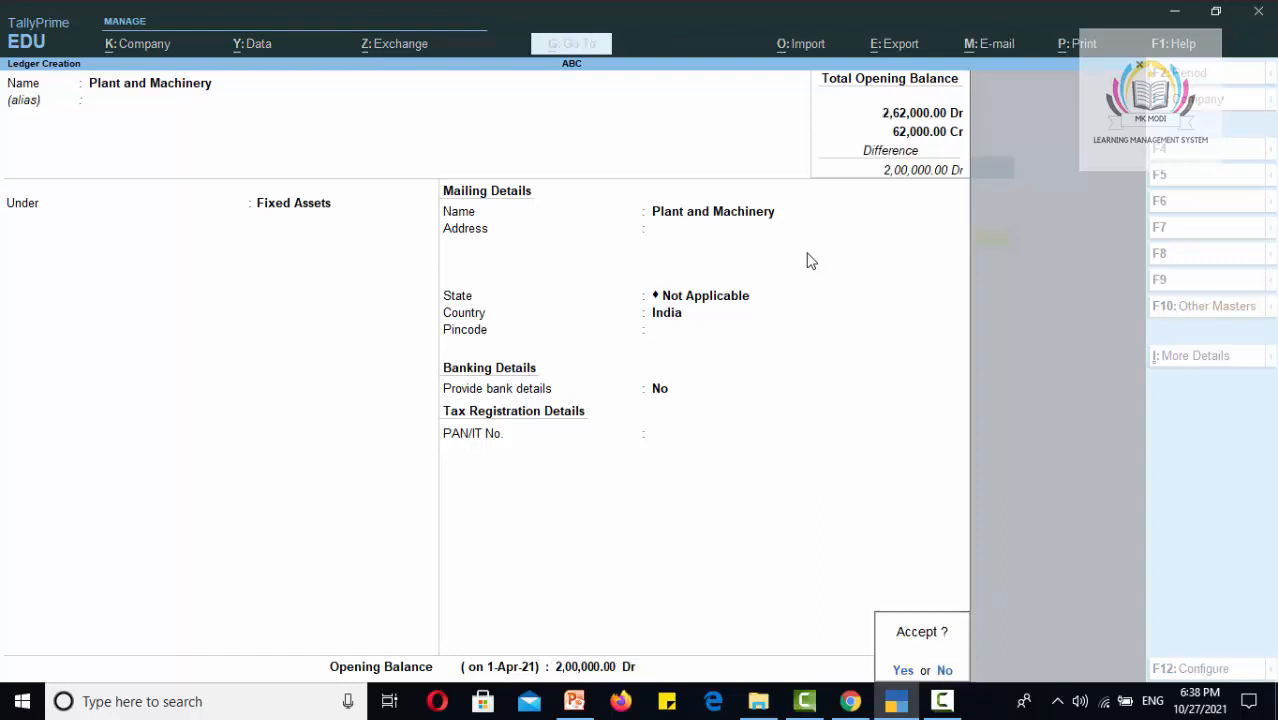
key("Return")
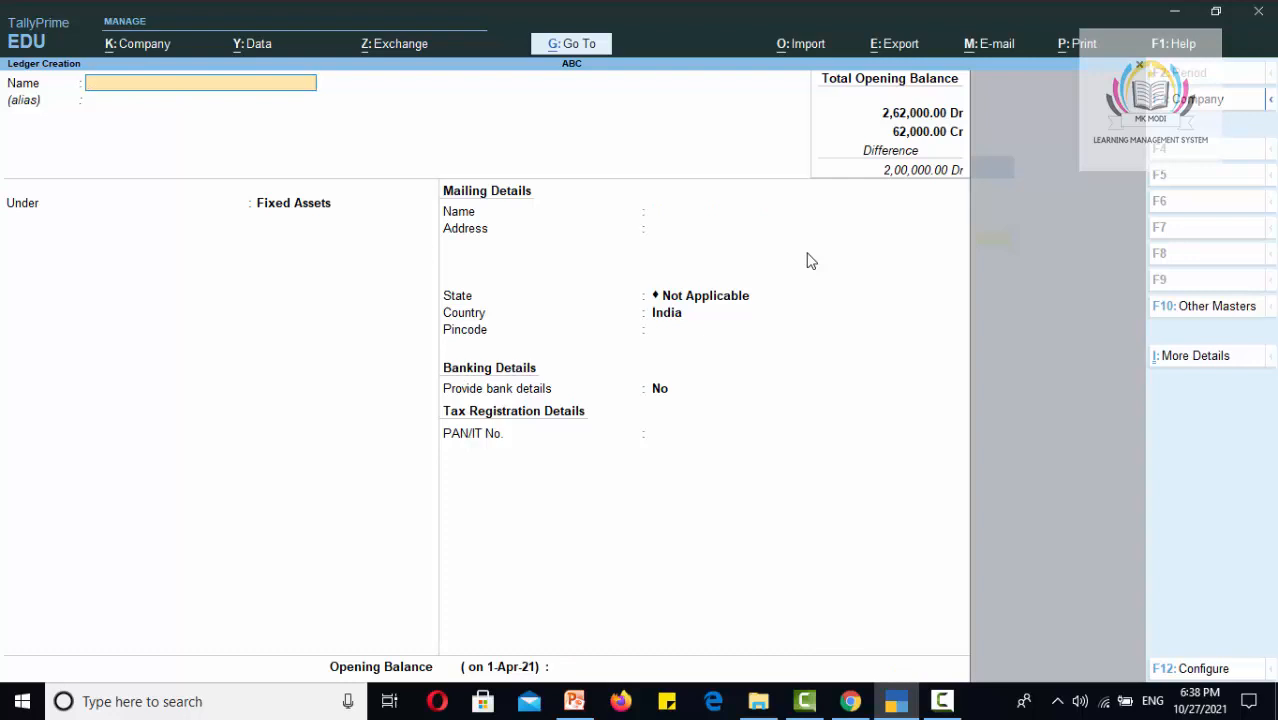
Step: Name another new ledger Bike, keeping it under Fixed Assets with the default mailing and banking details
type("Bike")
key("Return")
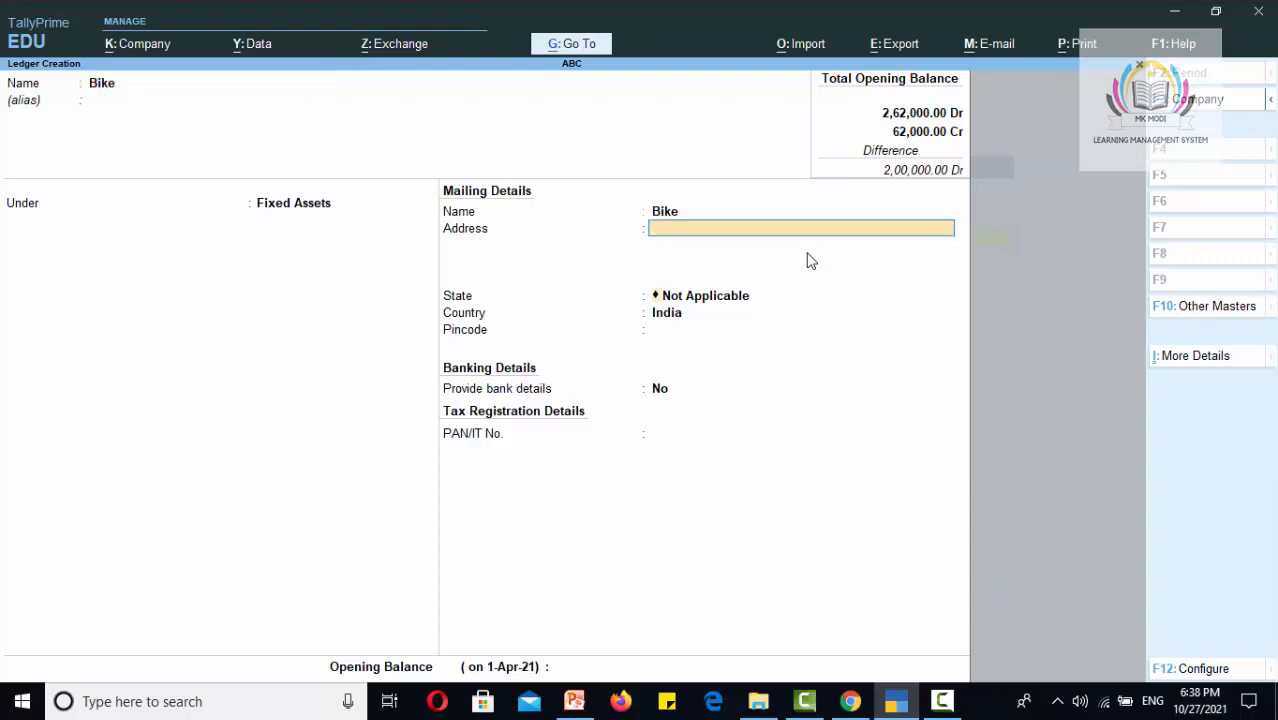
key("Return")
key("Return")
key("Return")
key("Return")
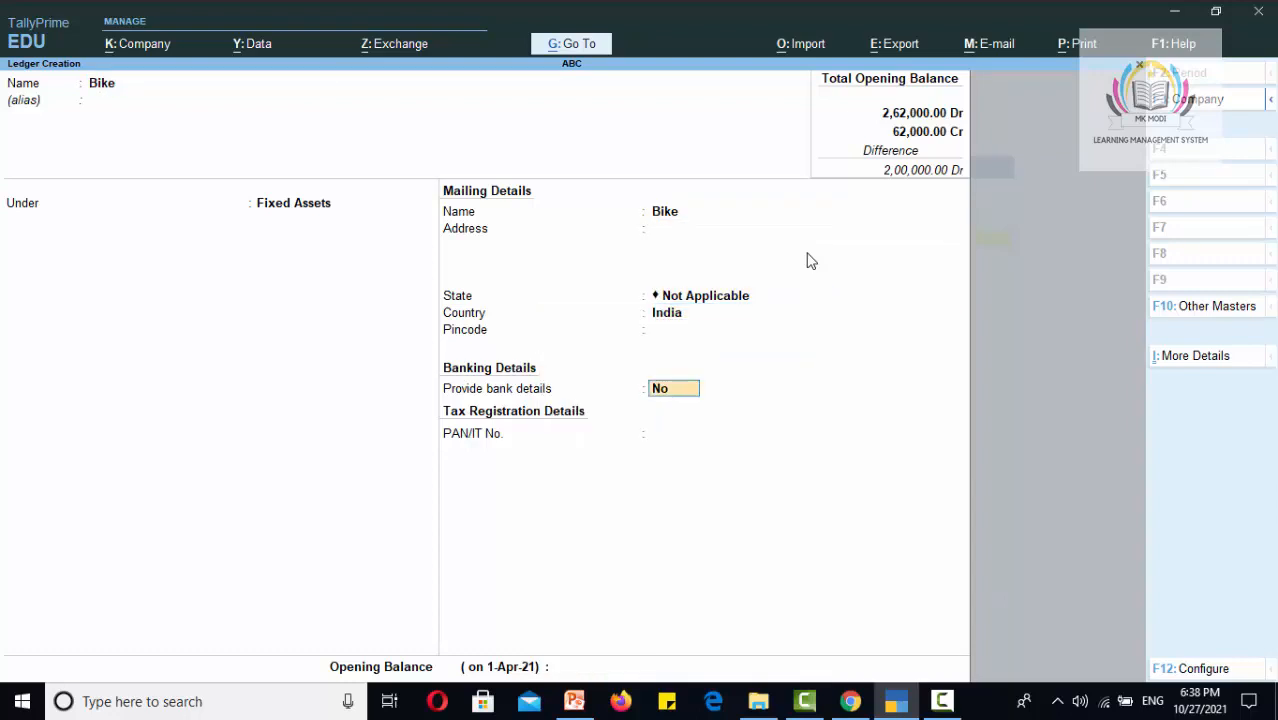
key("Return")
key("Return")
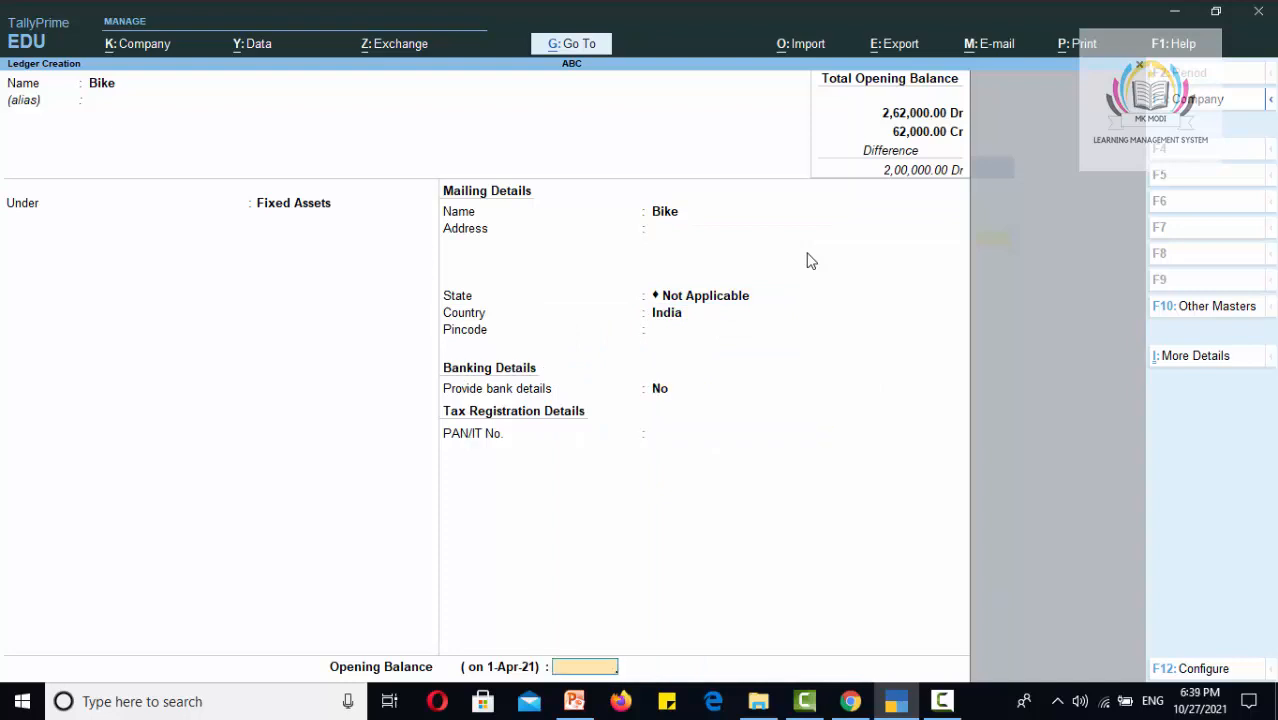
Step: Set the Bike ledger's opening balance to 45,000 Dr, save it, and return to the Gateway of Tally
type("45000")
key("Return")
key("Return")
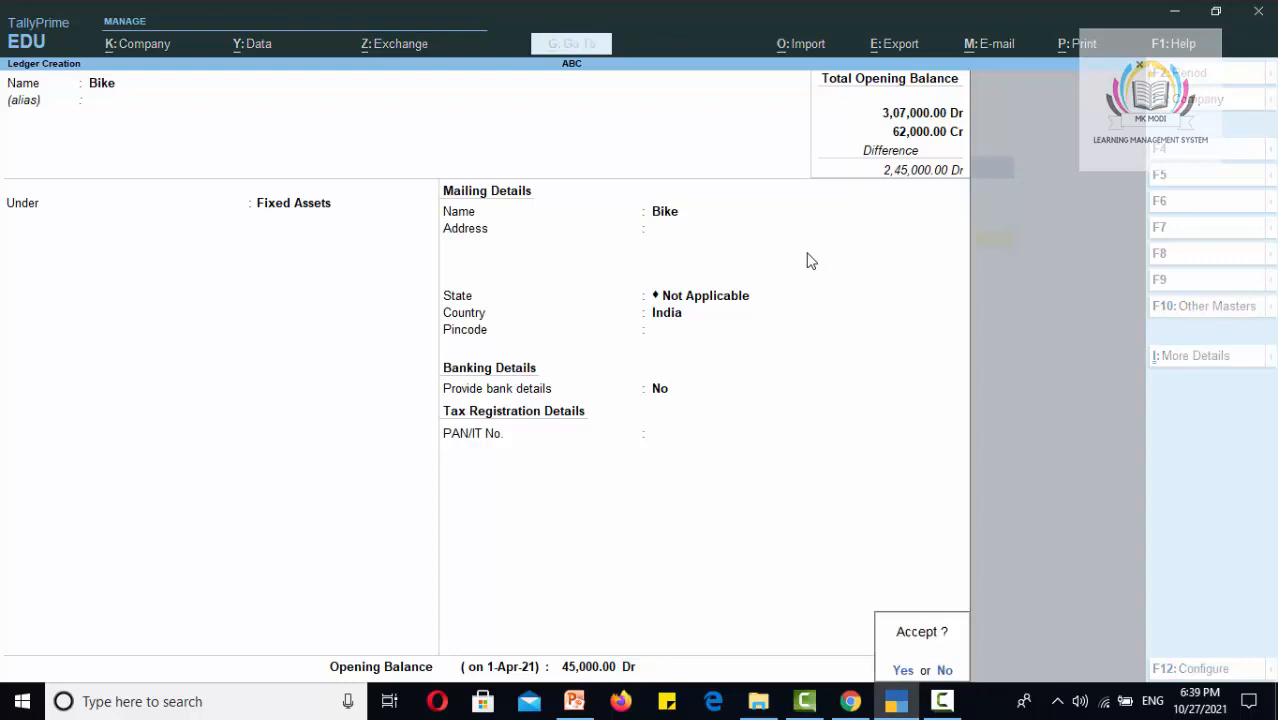
key("Return")
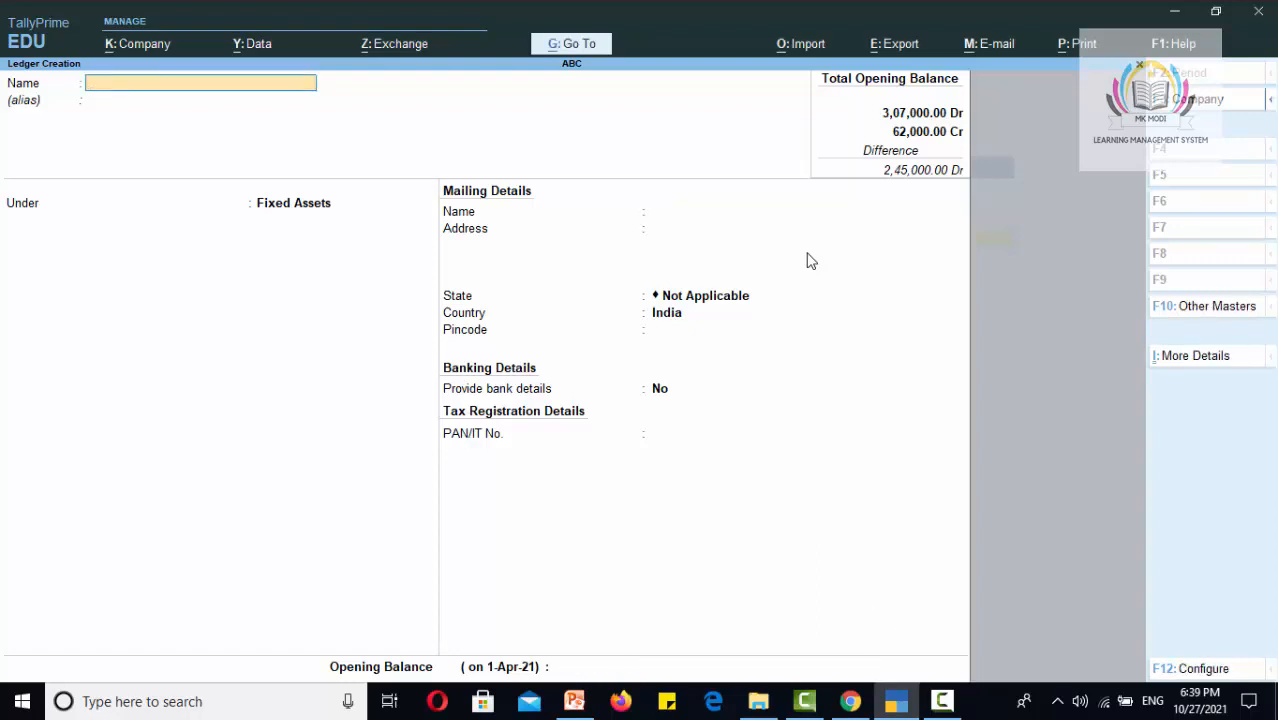
key("Escape")
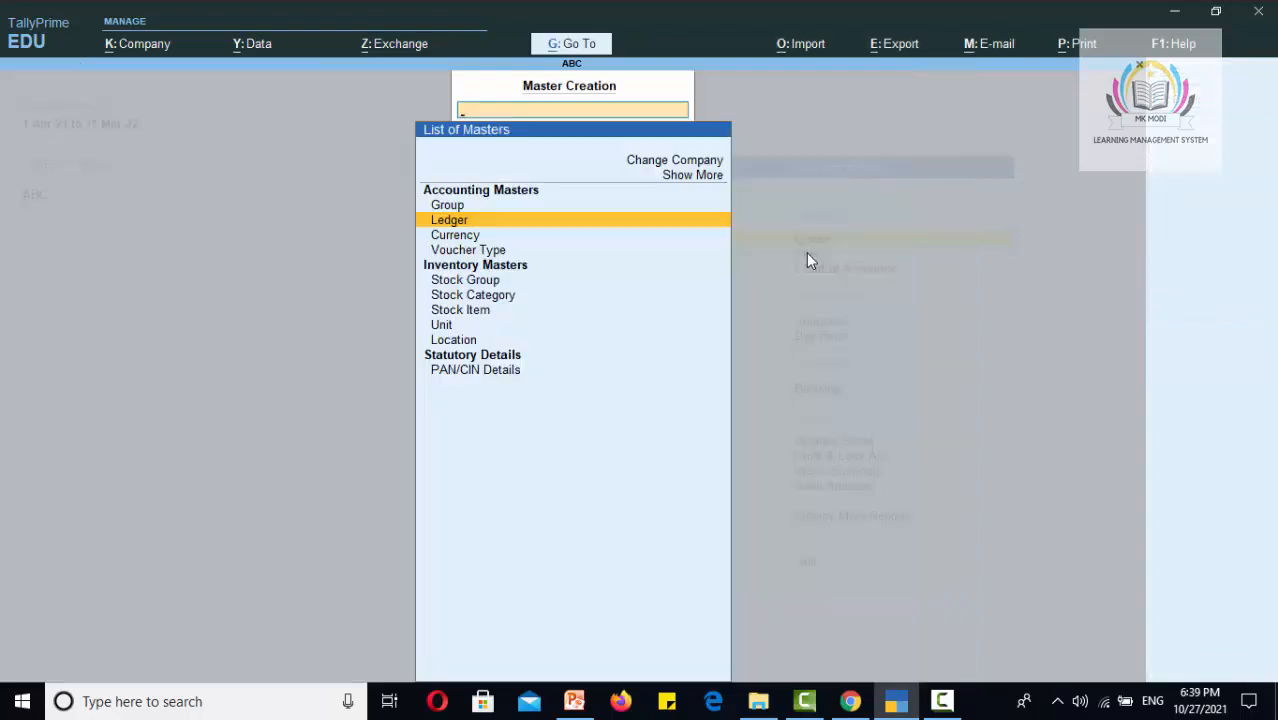
key("Down")
key("Escape")
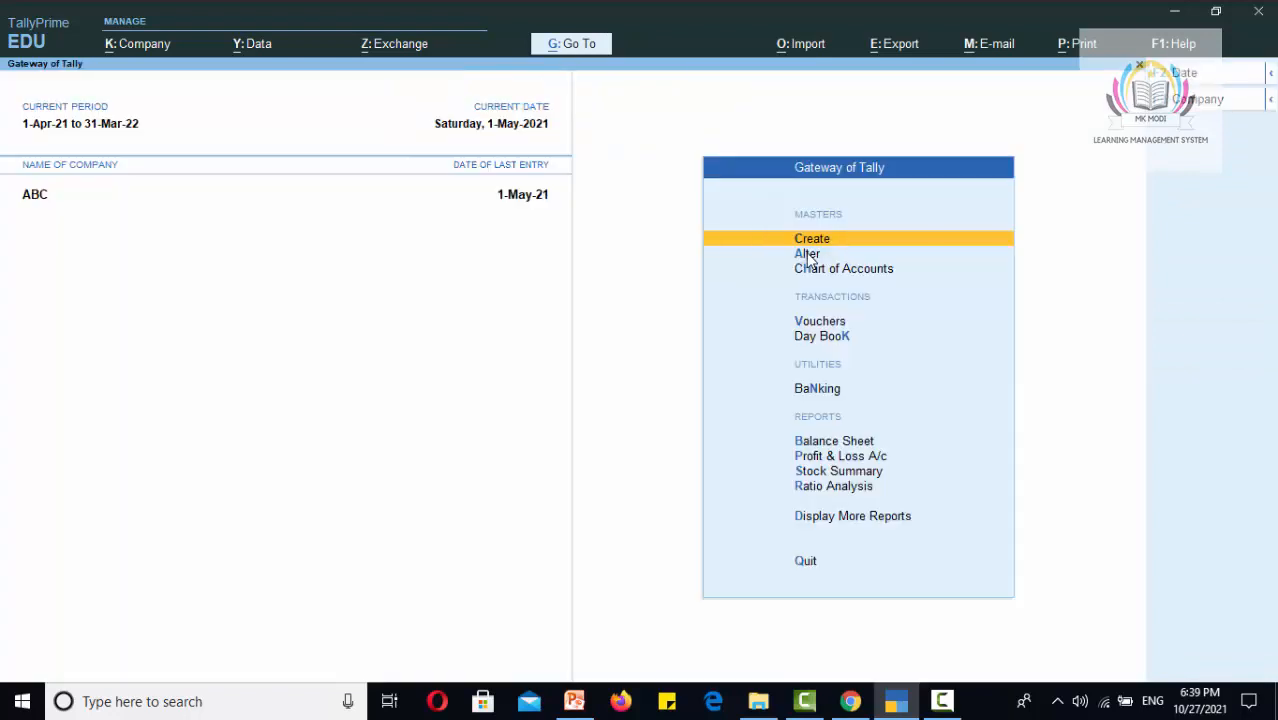
Step: Open the Plant and Machinery ledger for alteration to review its details, and leave it without saving
key("Down")
key("Return")
key("Down")
key("Return")
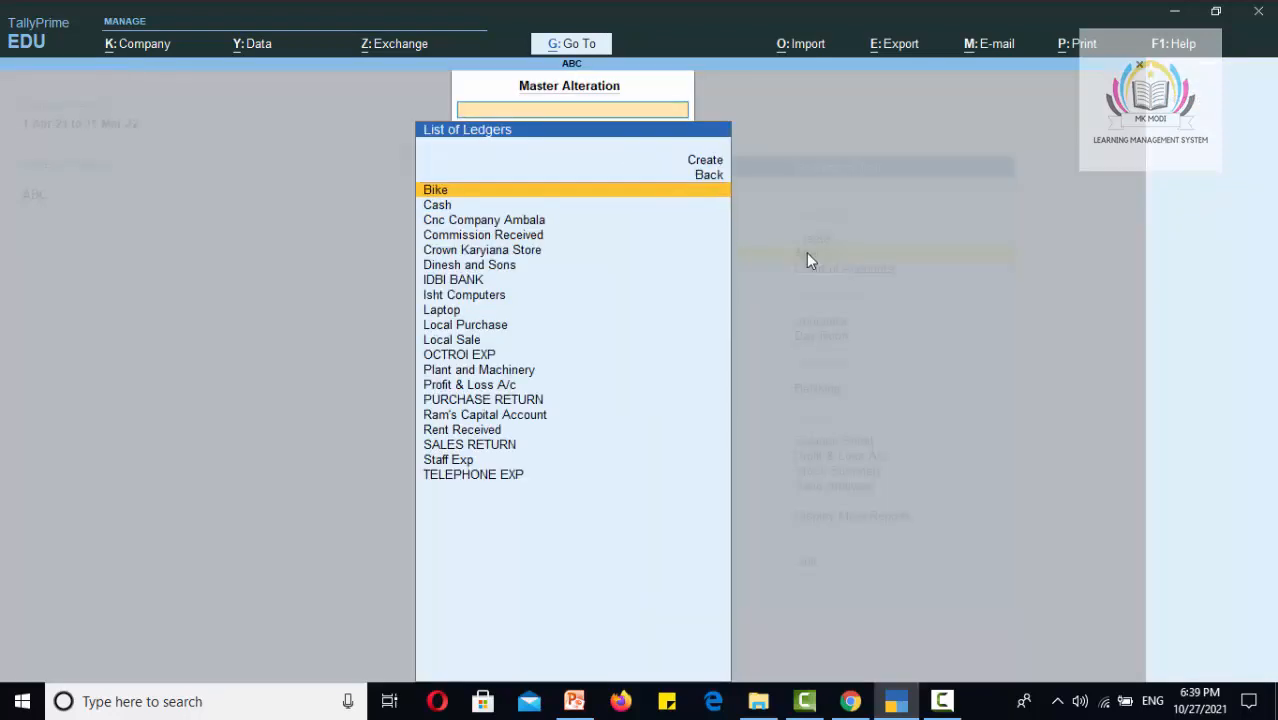
key("Down")
key("Down")
key("Down")
key("Down")
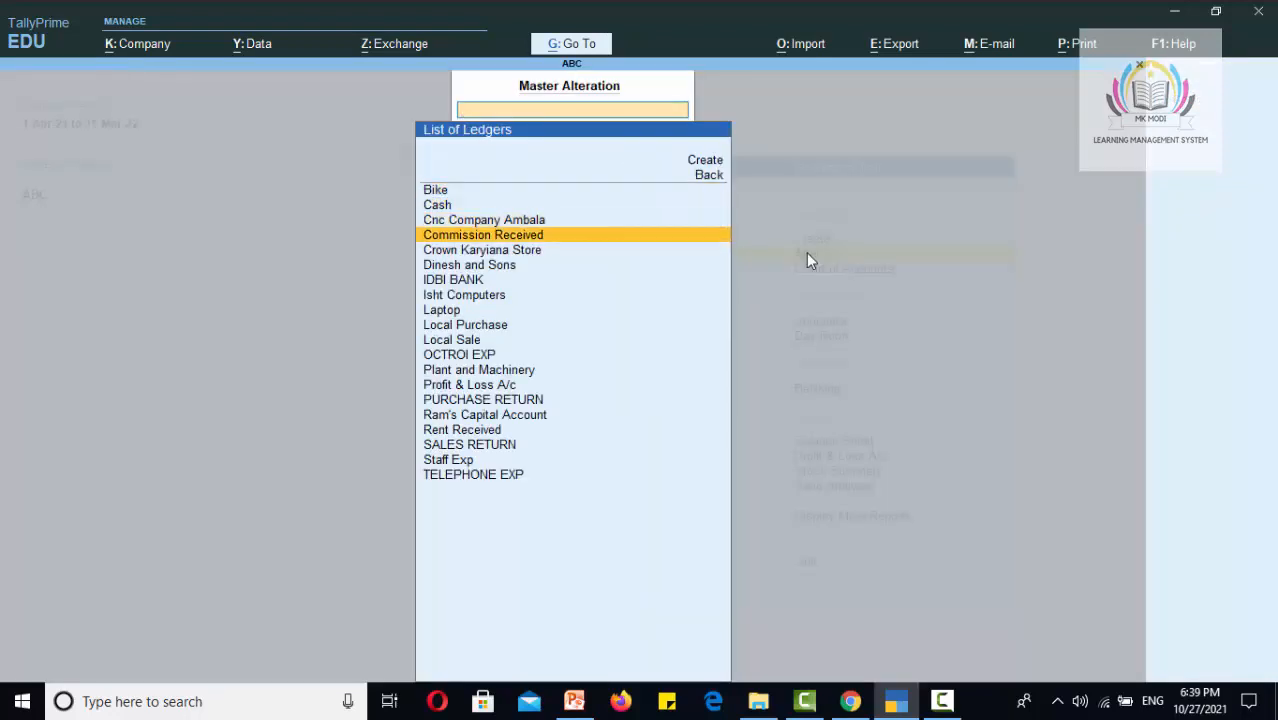
key("Up")
key("Down")
key("Down")
key("Down")
key("Down")
key("Down")
key("Down")
key("Down")
key("Down")
key("Down")
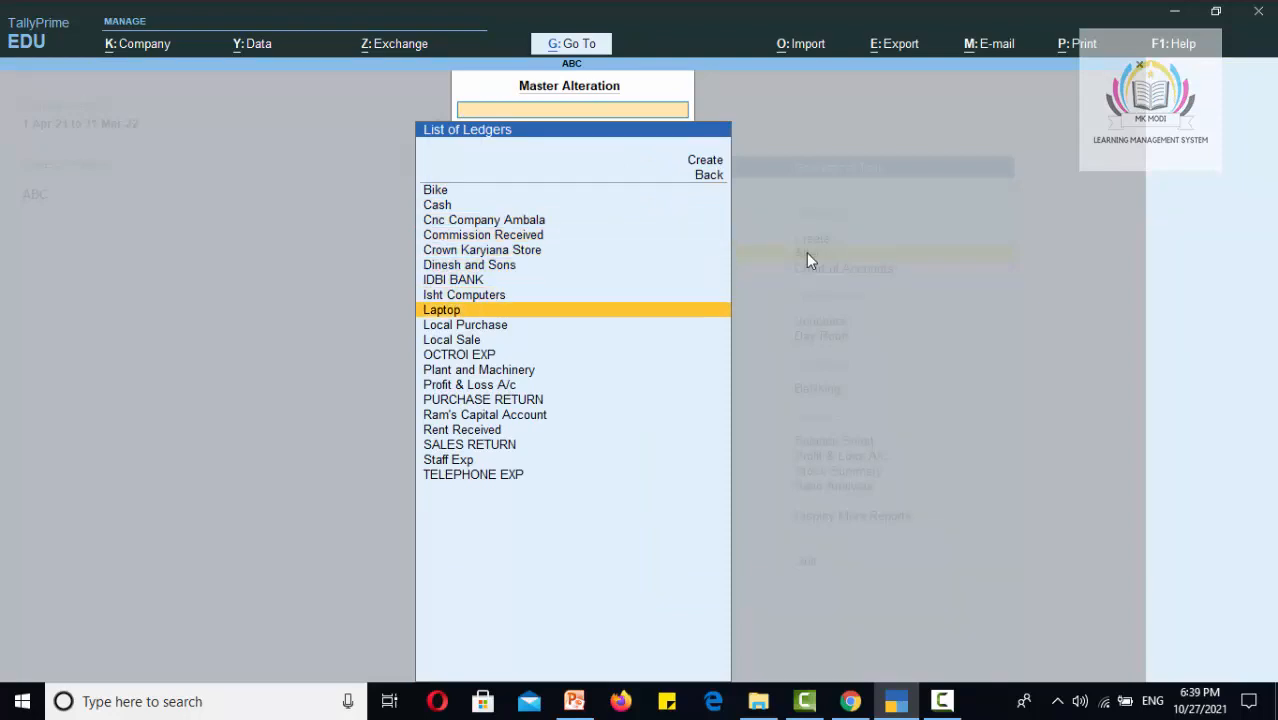
key("Return")
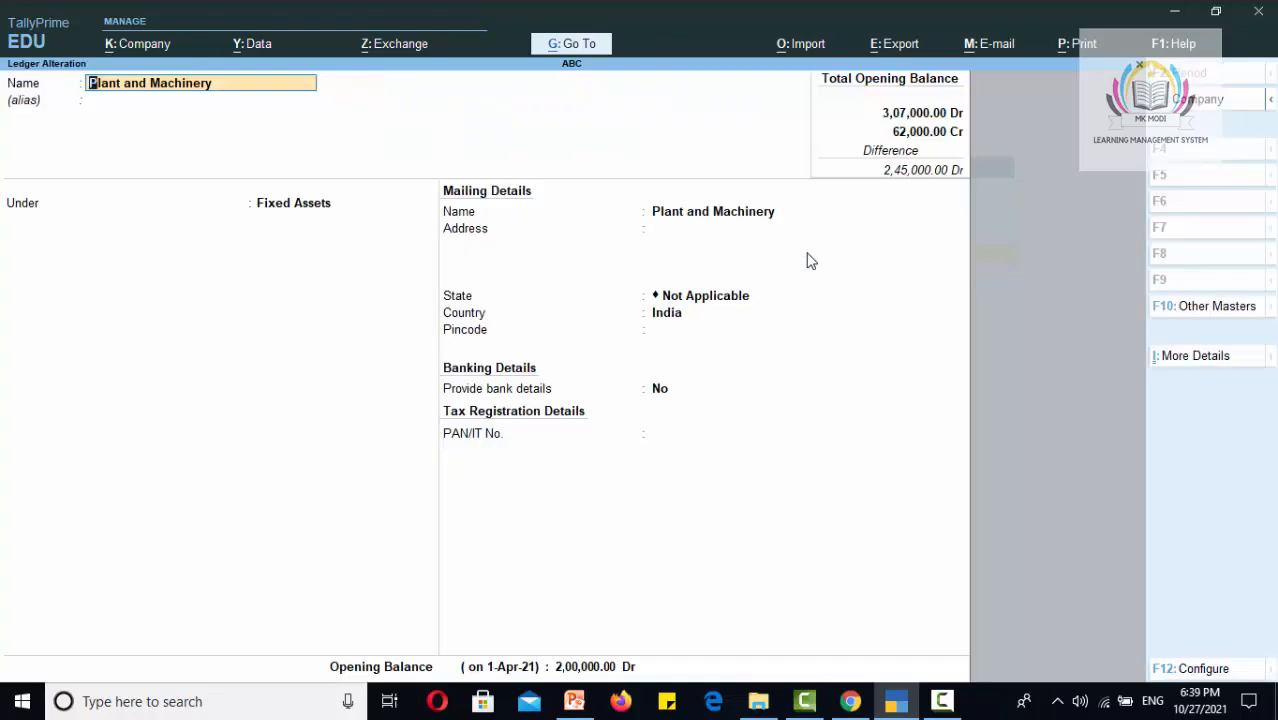
key("Escape")
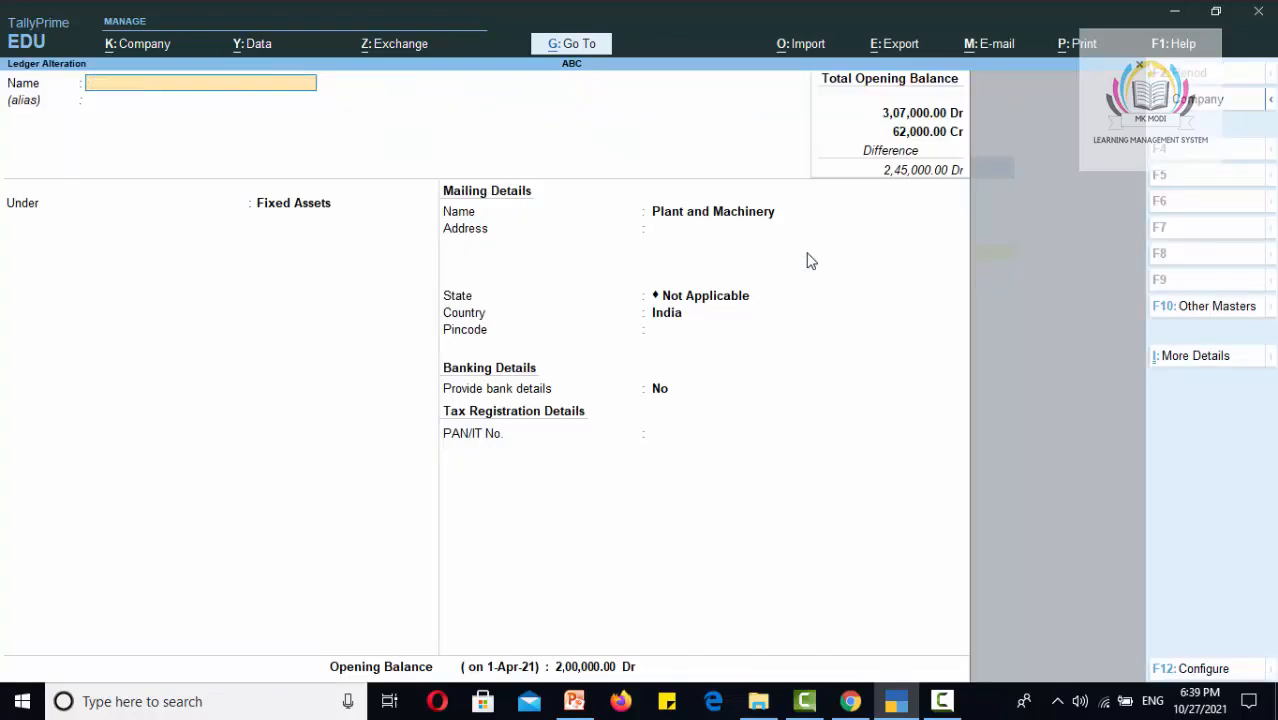
key("Escape")
key("y")
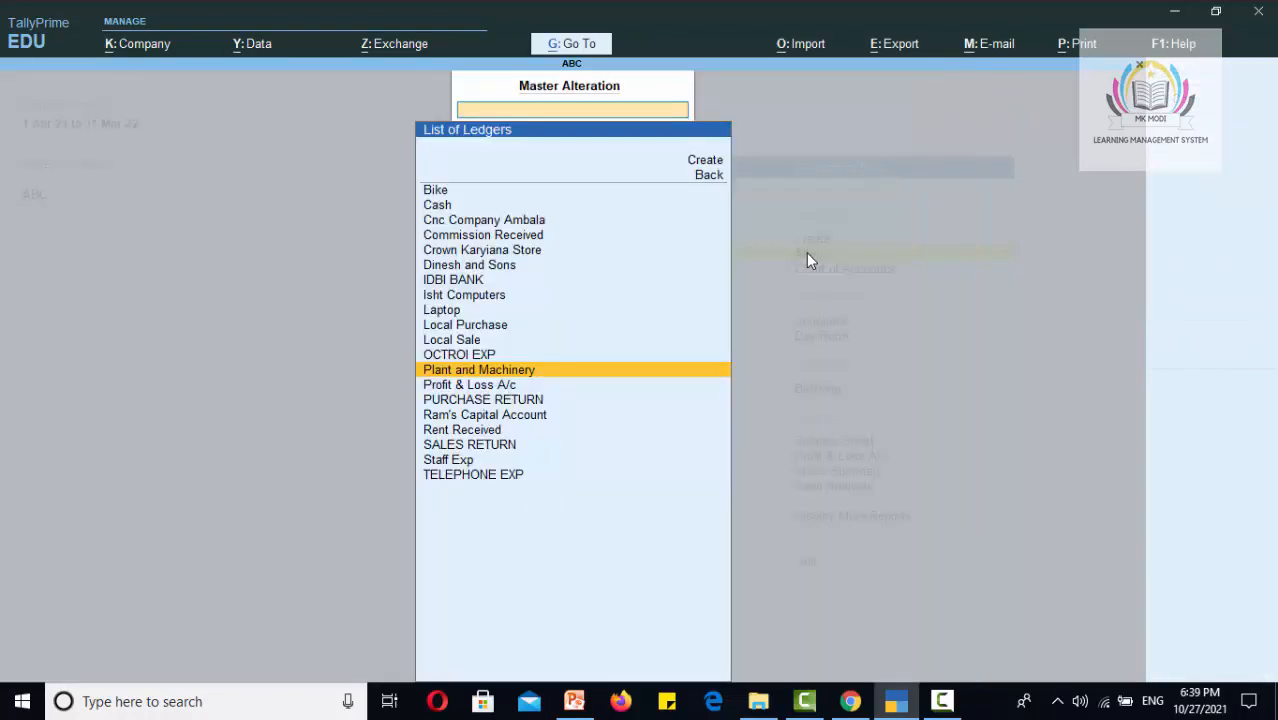
Step: Open the Bike ledger for alteration to review its details, and return to the Gateway of Tally without saving
key("Up")
key("Up")
key("Up")
key("Up")
key("Up")
key("Up")
key("Up")
key("Up")
key("Up")
key("Up")
key("Up")
key("Up")
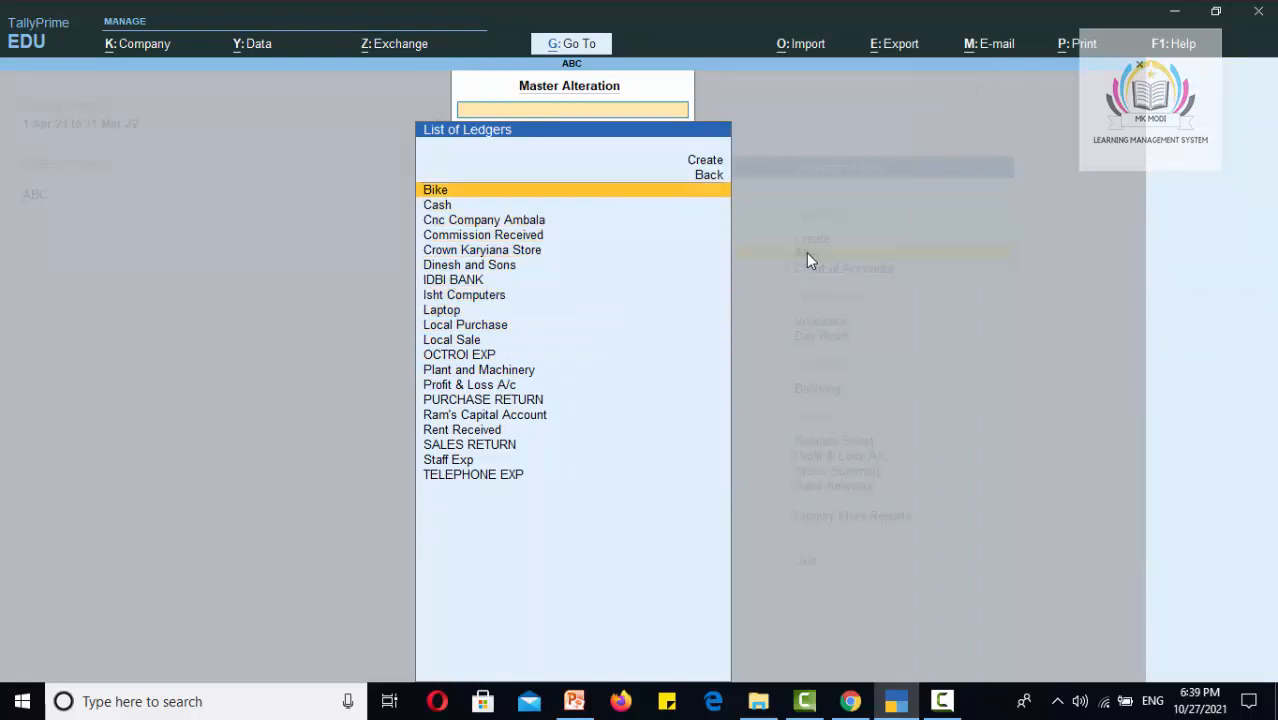
key("Return")
key("Escape")
key("Escape")
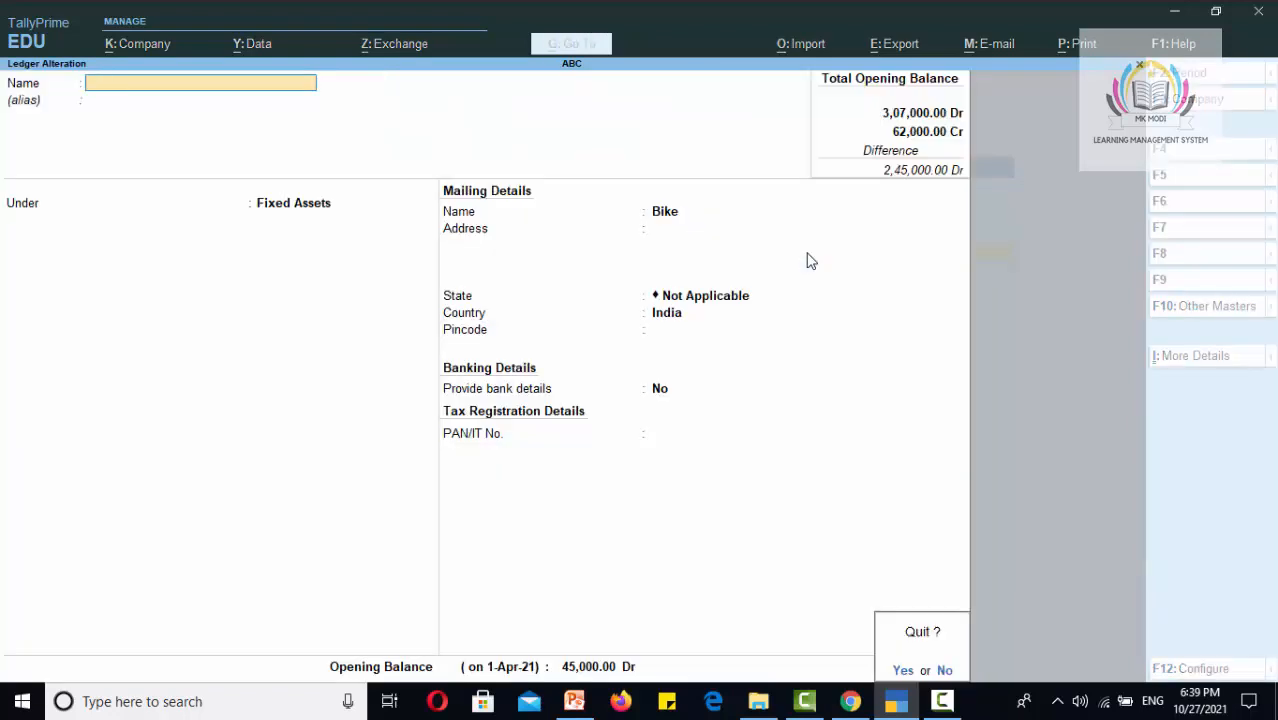
key("y")
key("Escape")
key("Escape")
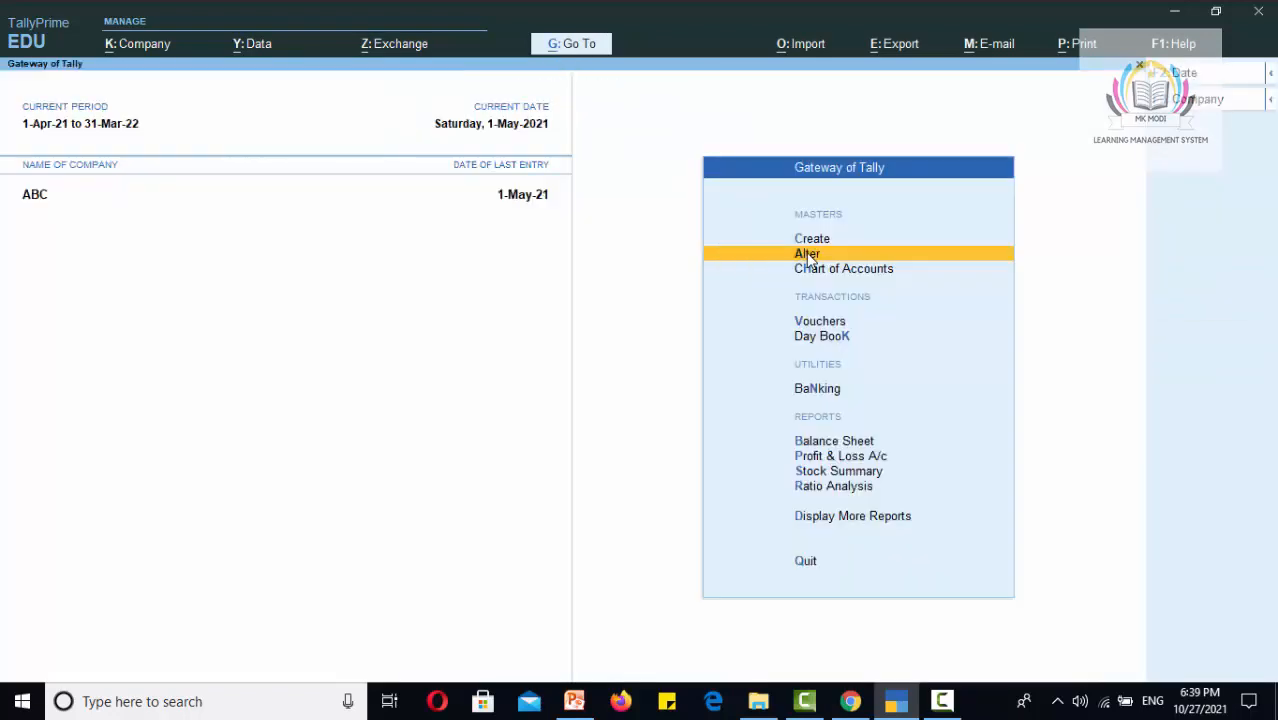
Step: Open voucher entry with a new Journal voucher
key("Down")
key("Down")
key("Down")
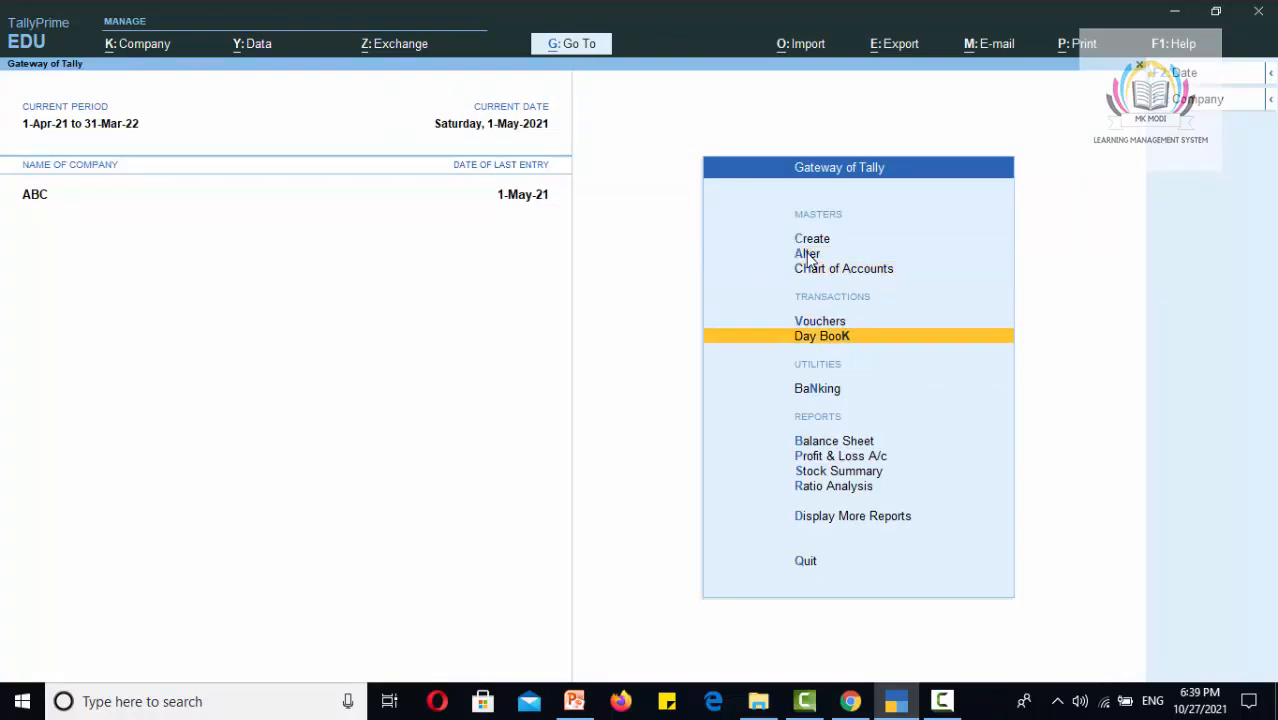
key("Up")
key("Return")
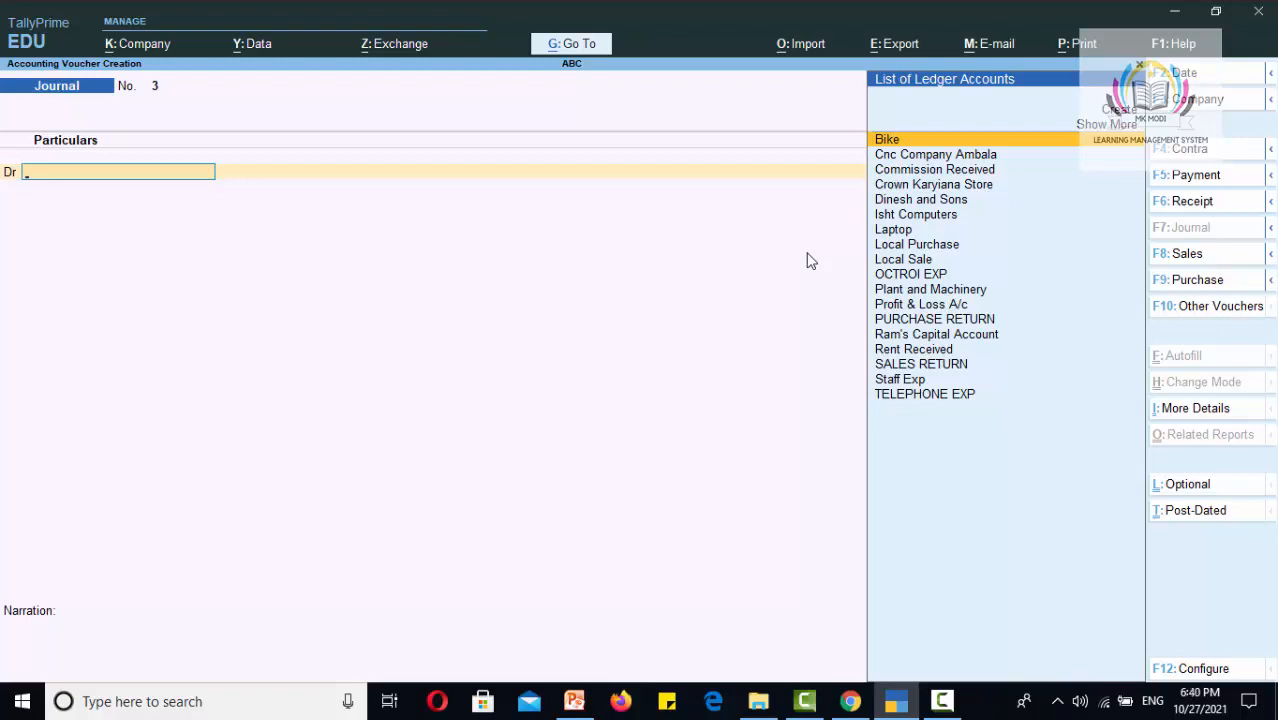
Step: Create and save a ledger named Depriciation under Indirect Expenses with ledger type Not Applicable from within the journal voucher
key("alt+c")
type("De")
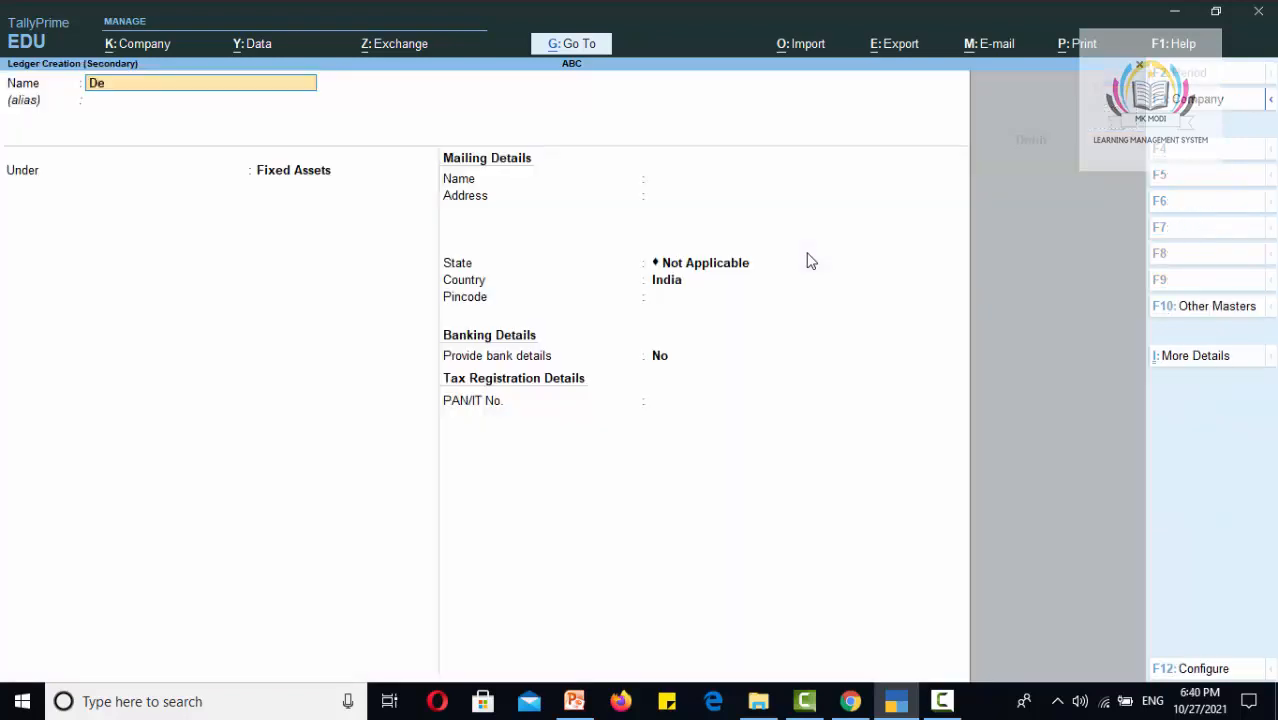
type("priciation")
key("Return")
key("Return")
type("Indi")
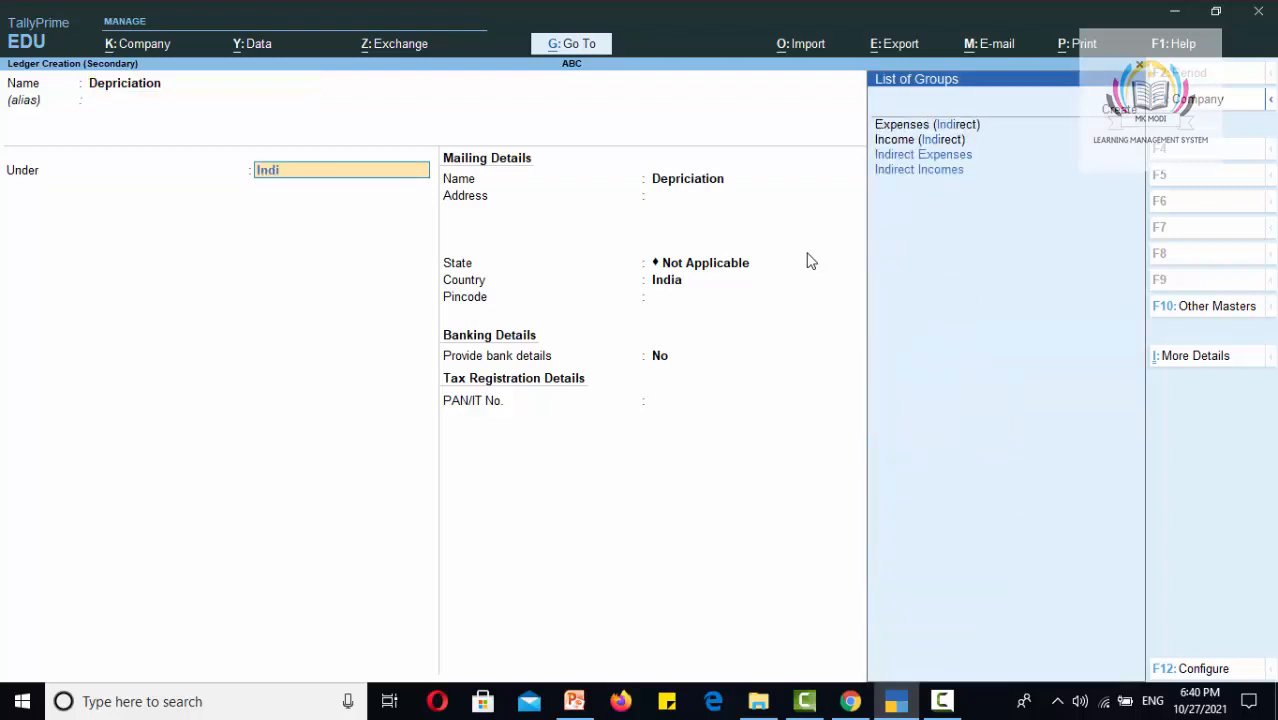
key("Return")
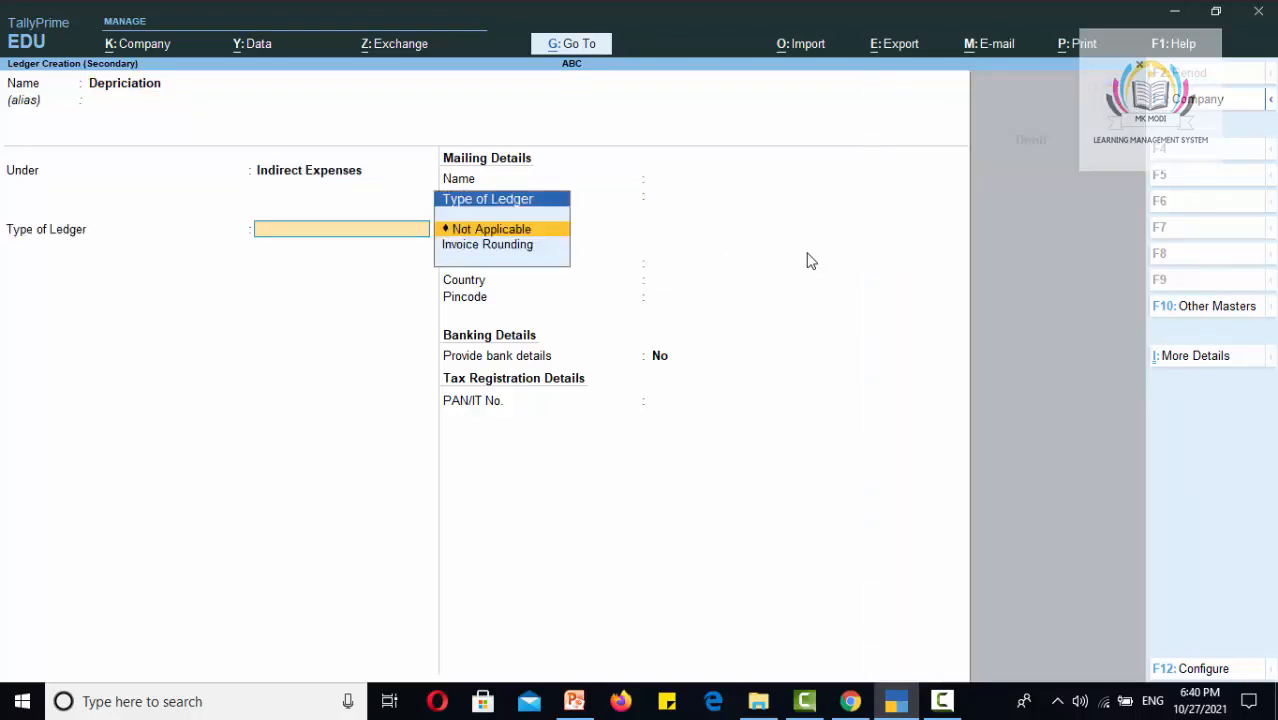
key("Return")
key("Return")
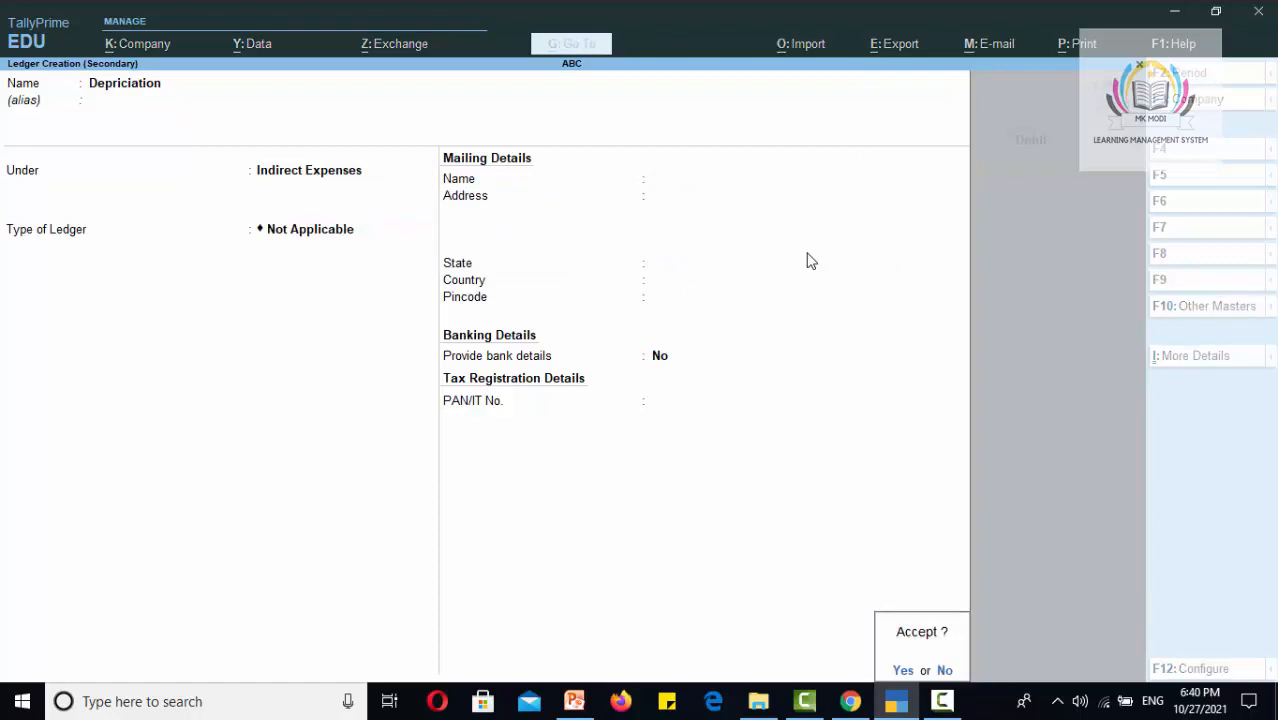
key("Return")
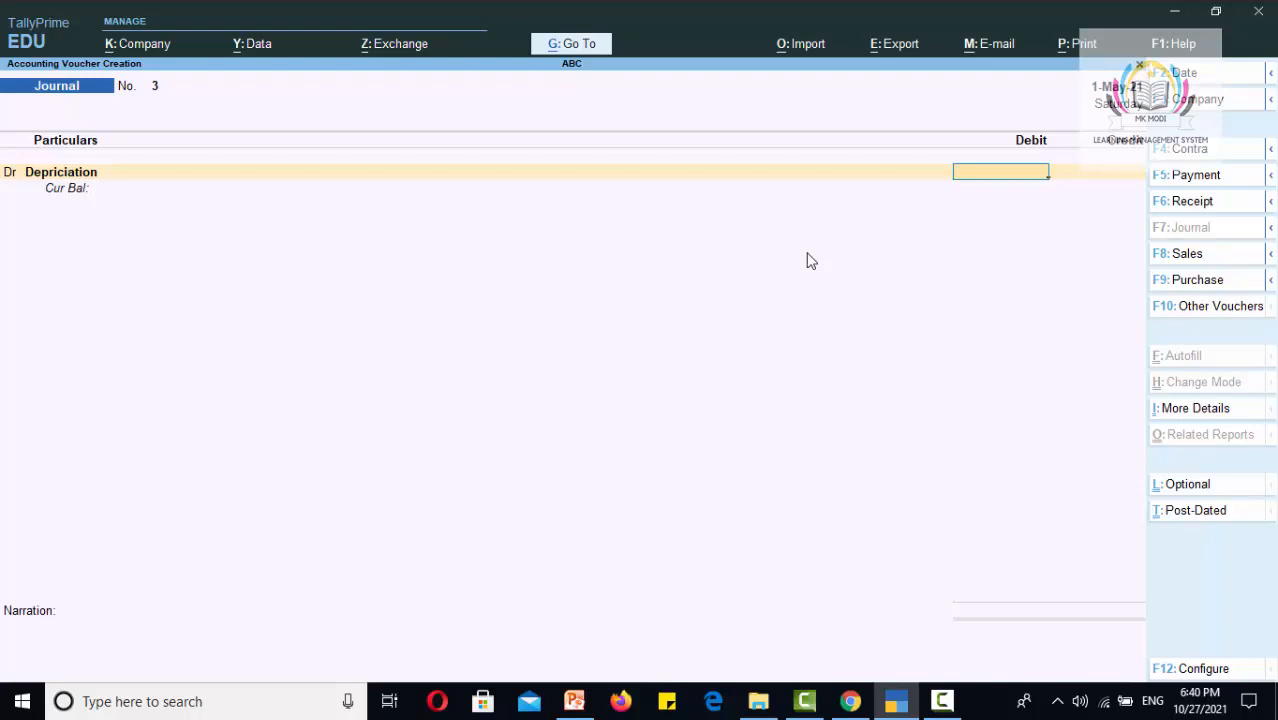
Step: Debit Depriciation with 4,500 and choose Bike as the credited ledger in the journal voucher
type("4500")
key("Return")
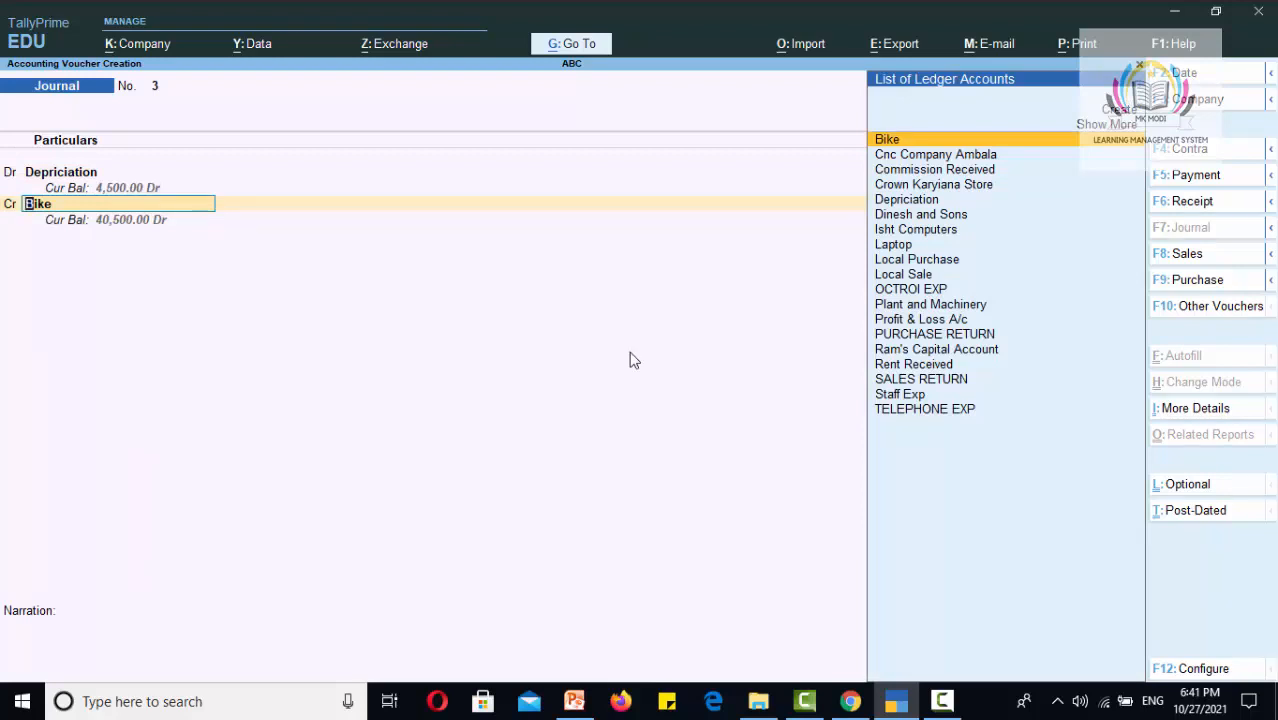
key("Return")
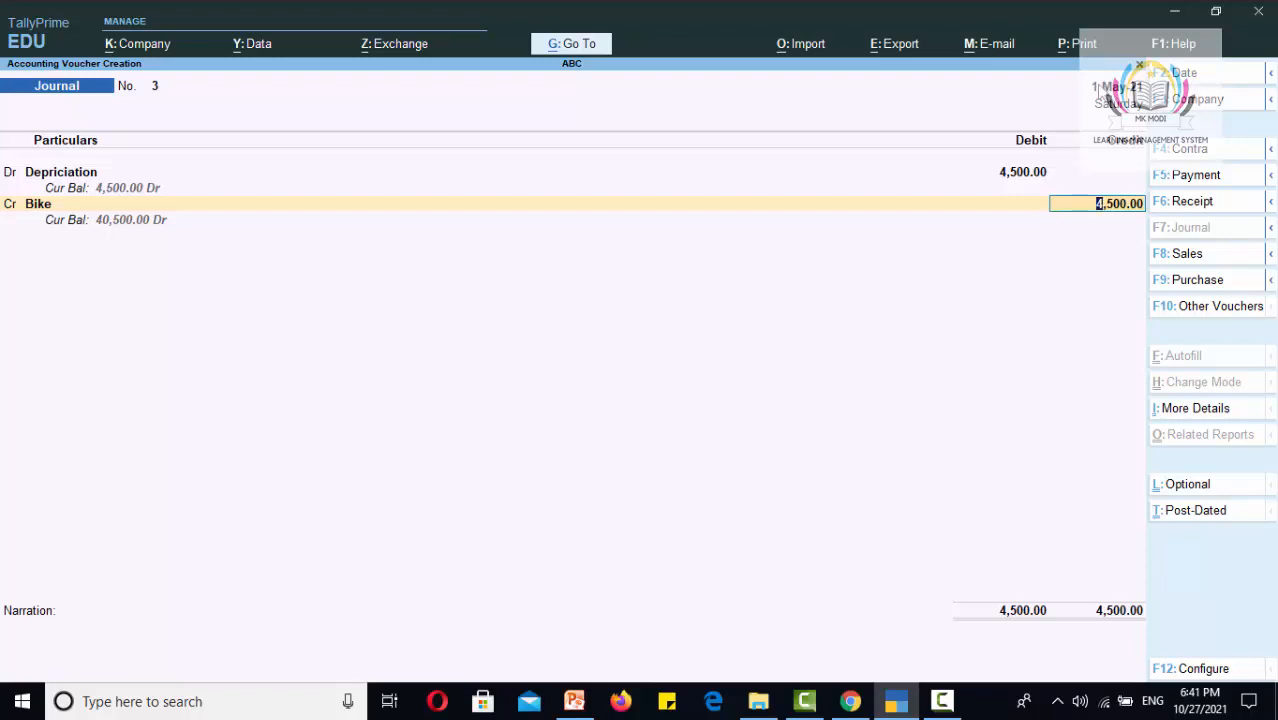
Step: Change the journal voucher's date to 31-3-2022
key("F2")
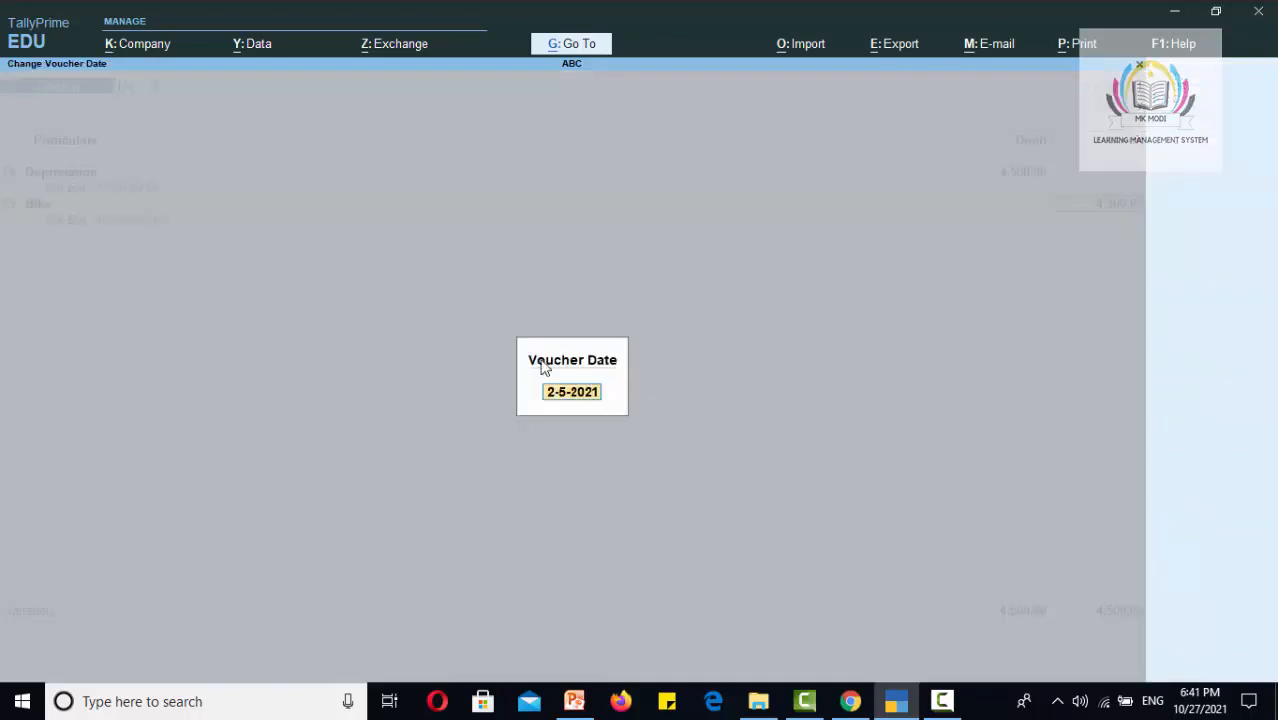
type("31-4")
key("BackSpace")
type("3-2022")
key("Return")
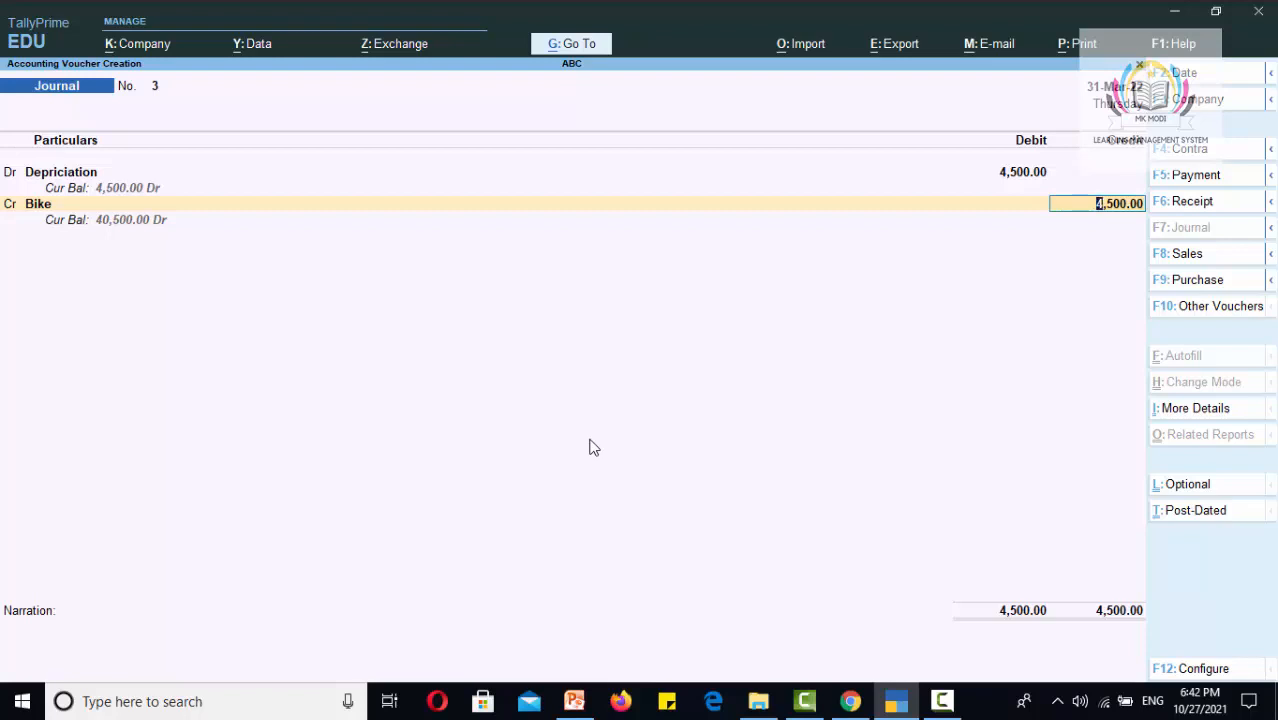
key("Return")
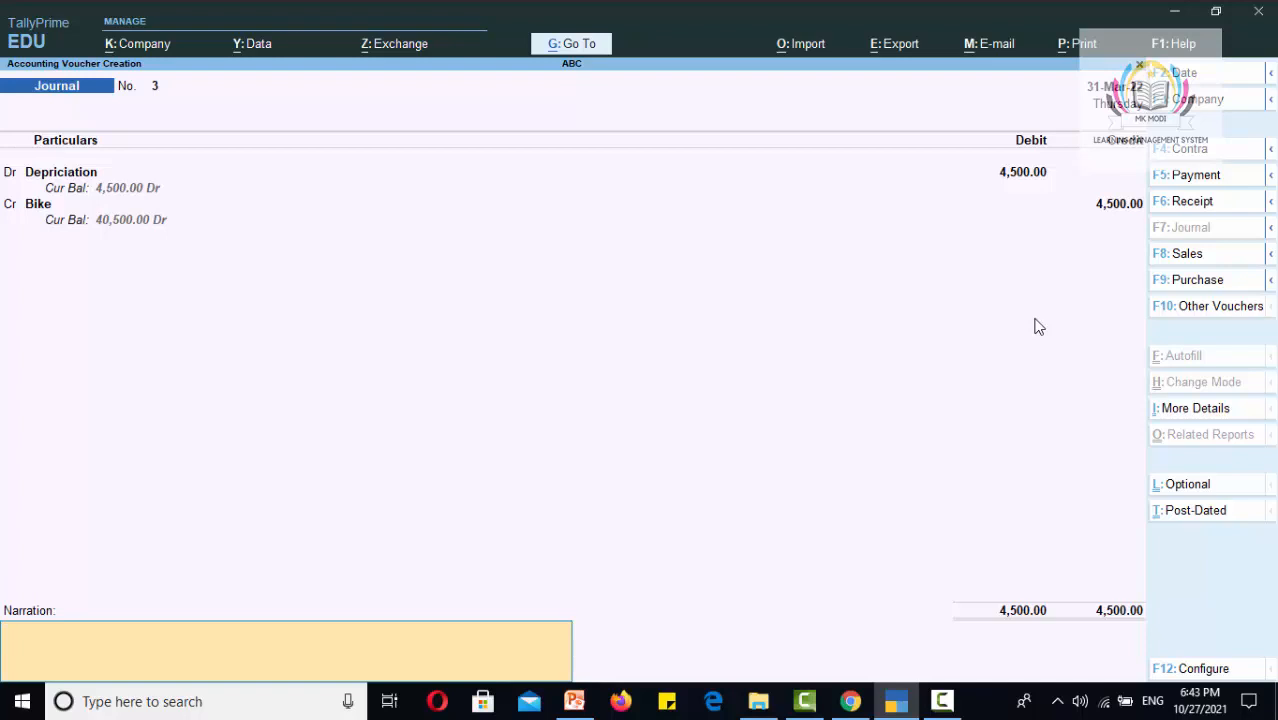
type("depriciation of bike is 4500 @10%")
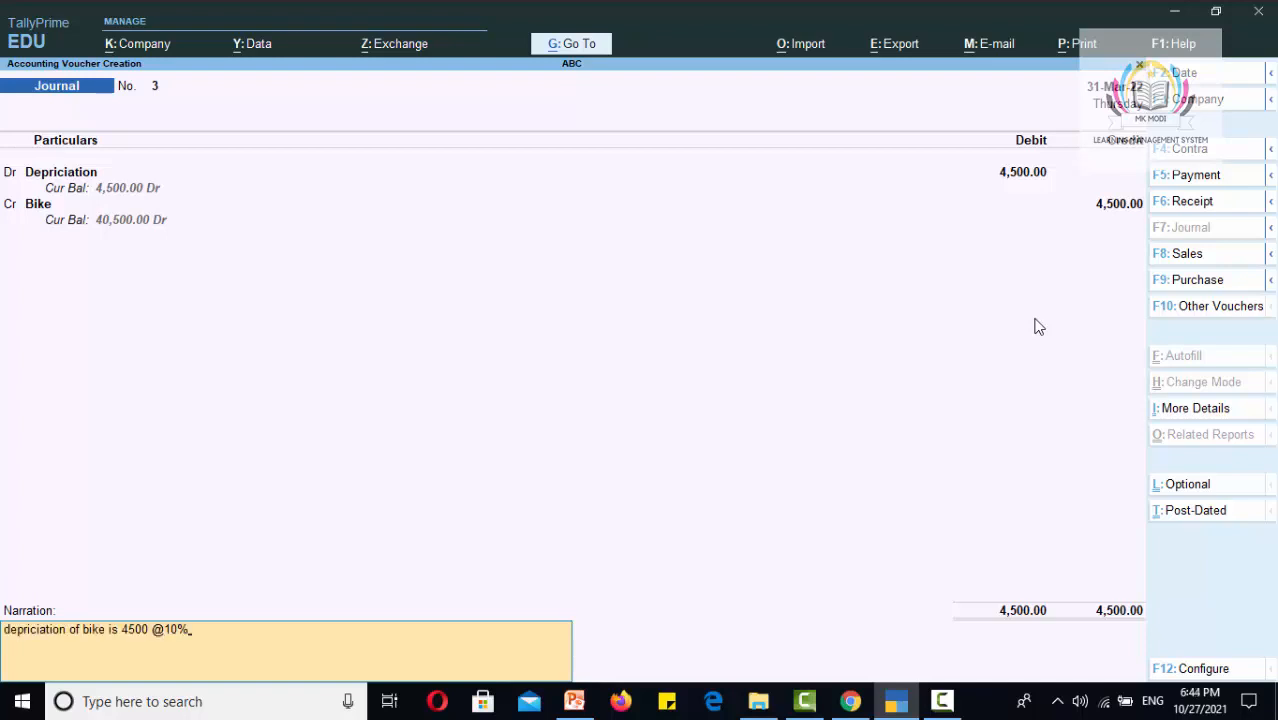
key("Return")
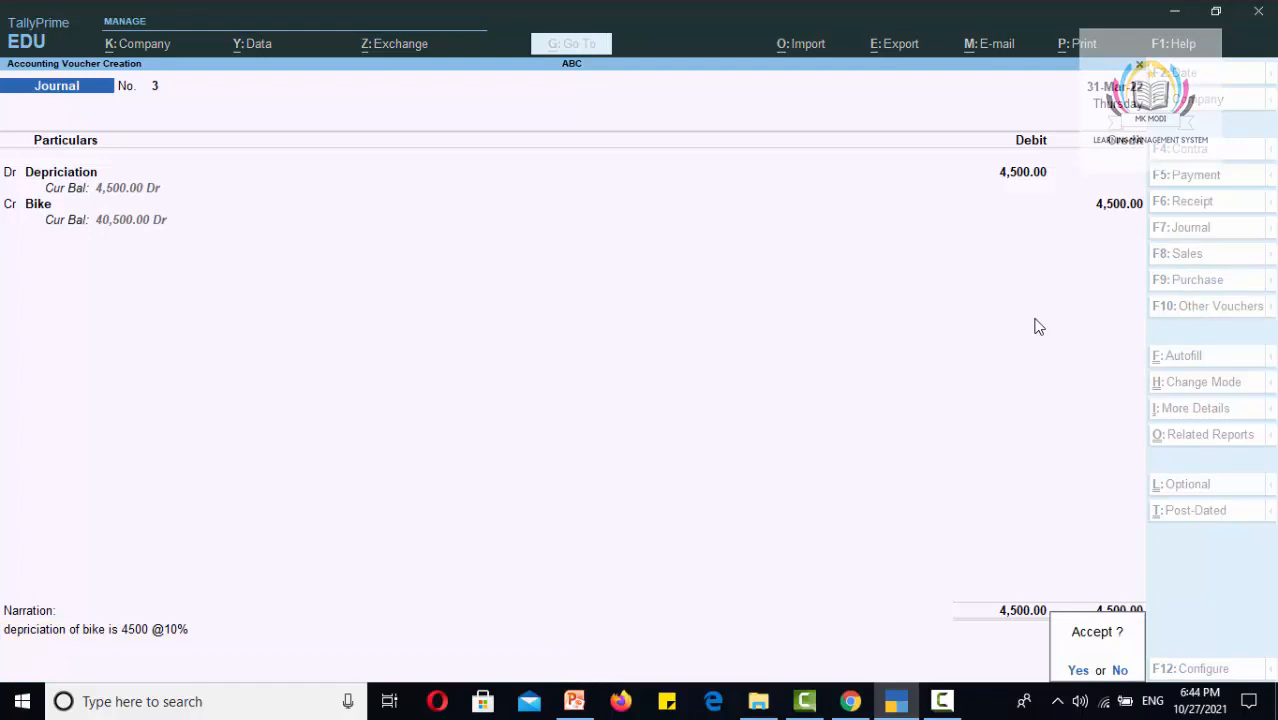
key("Return")
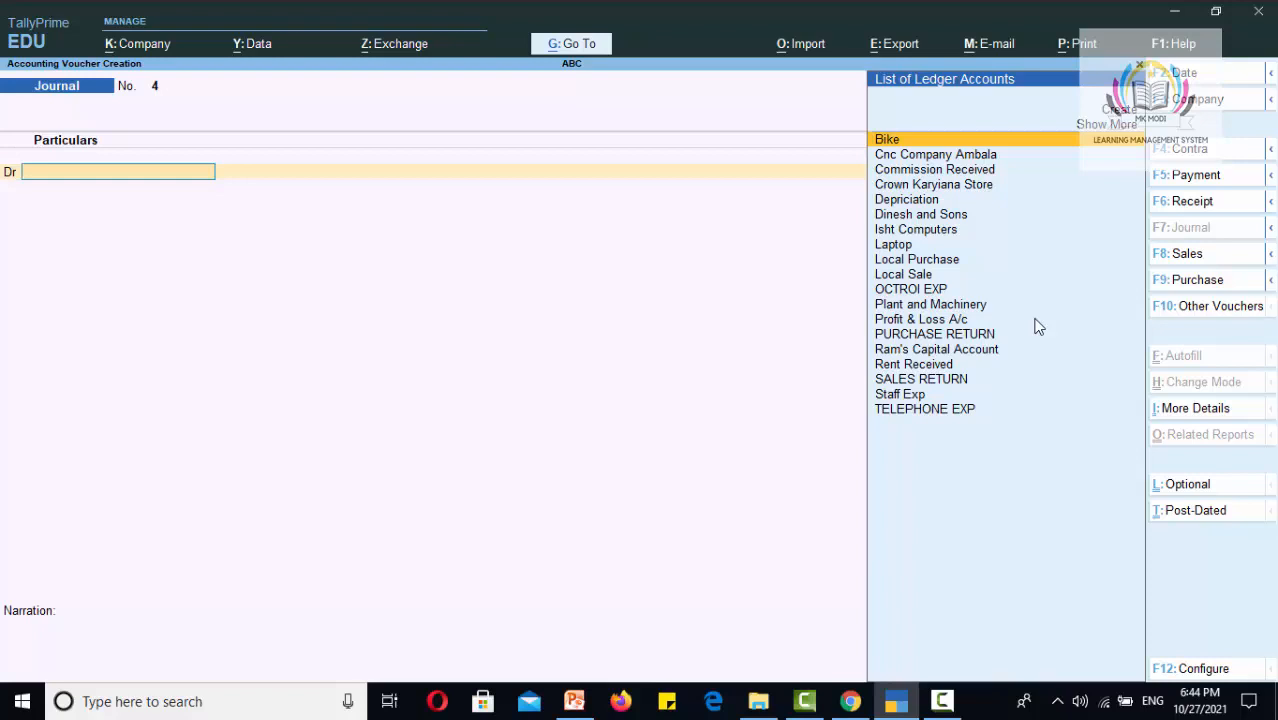
Step: Debit the Depriciation ledger with 10,000 in the new journal voucher
key("Down")
key("Down")
key("Down")
key("Down")
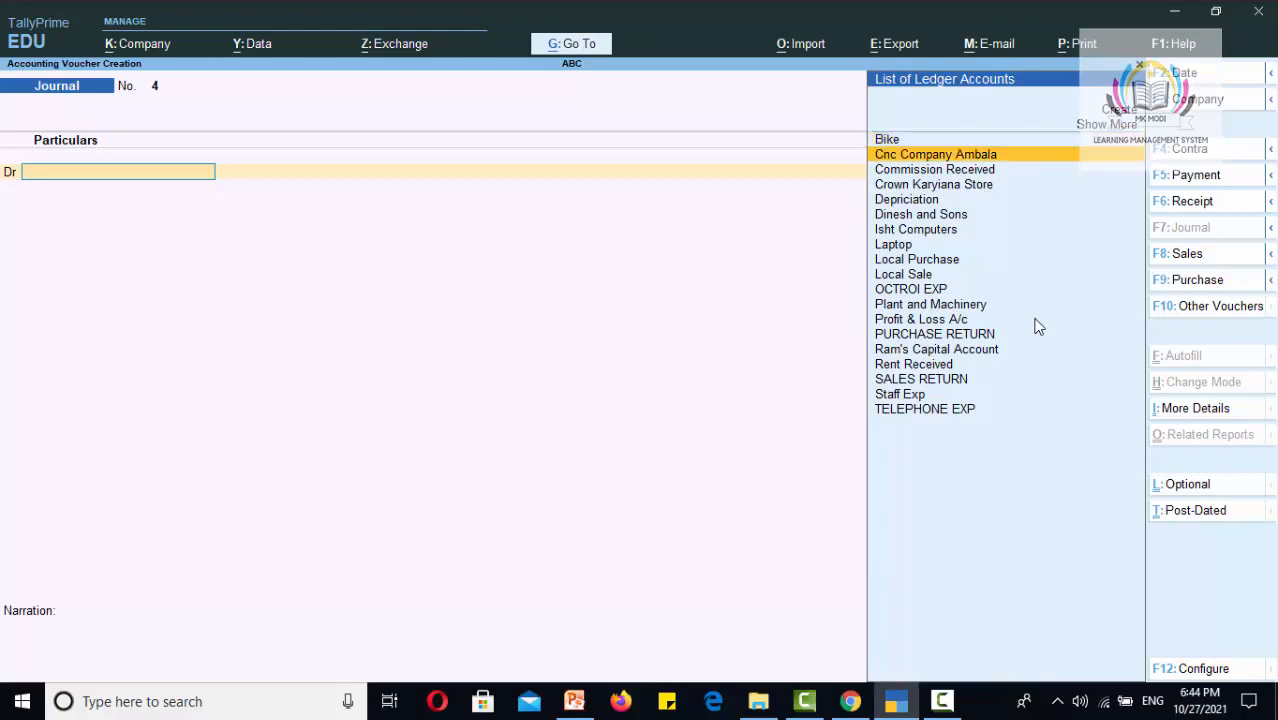
key("Return")
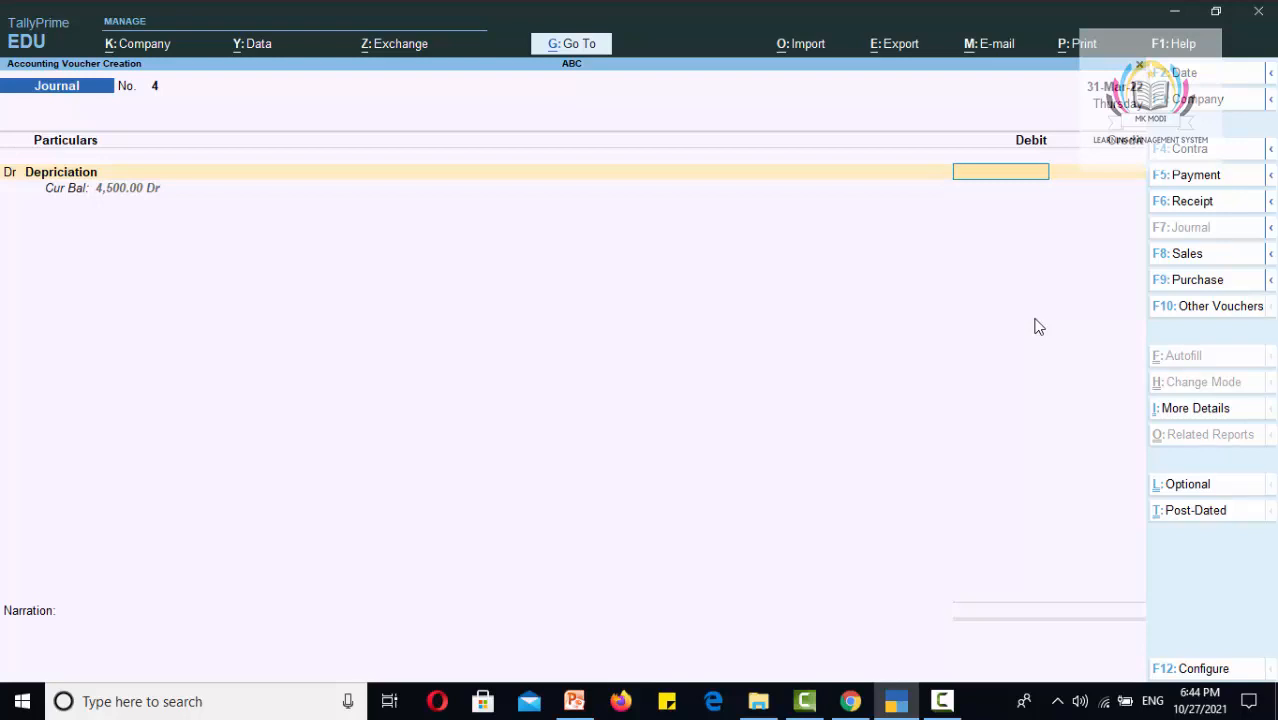
type("10000")
key("Return")
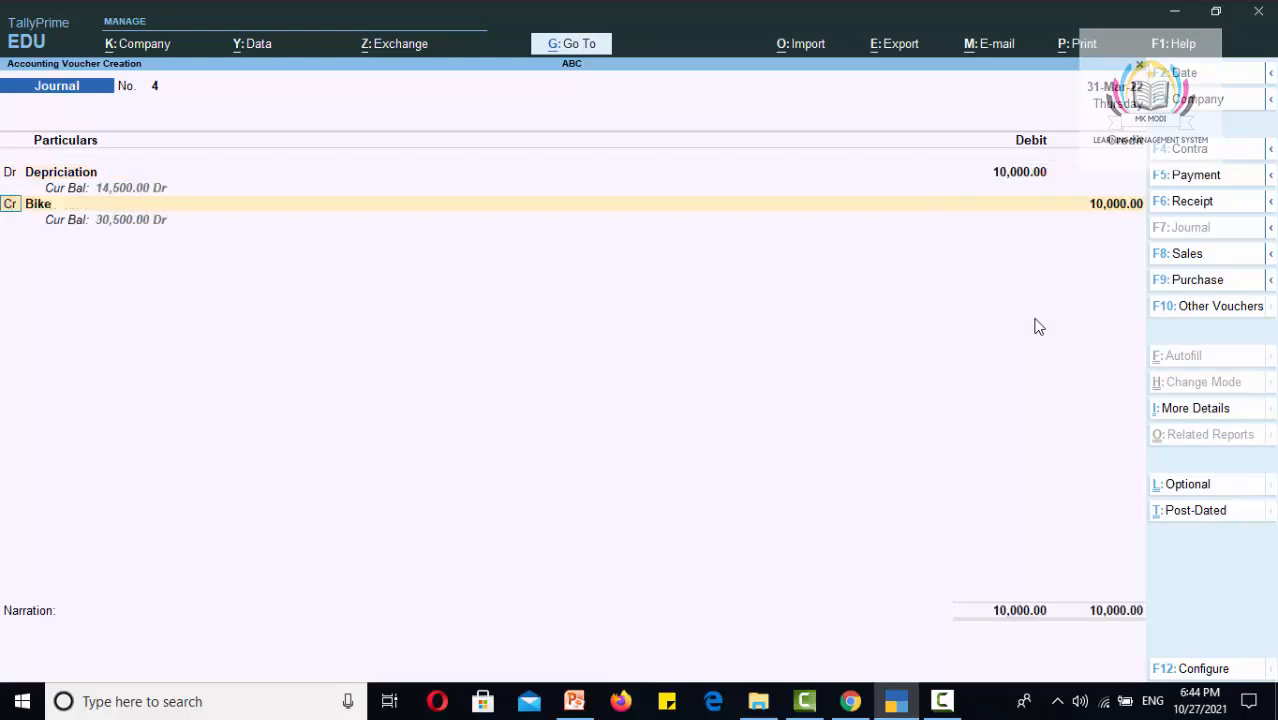
Step: Replace Bike with Plant and Machinery as the credited ledger for 10,000, and save the voucher with no narration
key("Return")
key("Down")
key("Down")
key("Down")
key("Down")
key("Down")
key("Down")
key("Down")
key("Down")
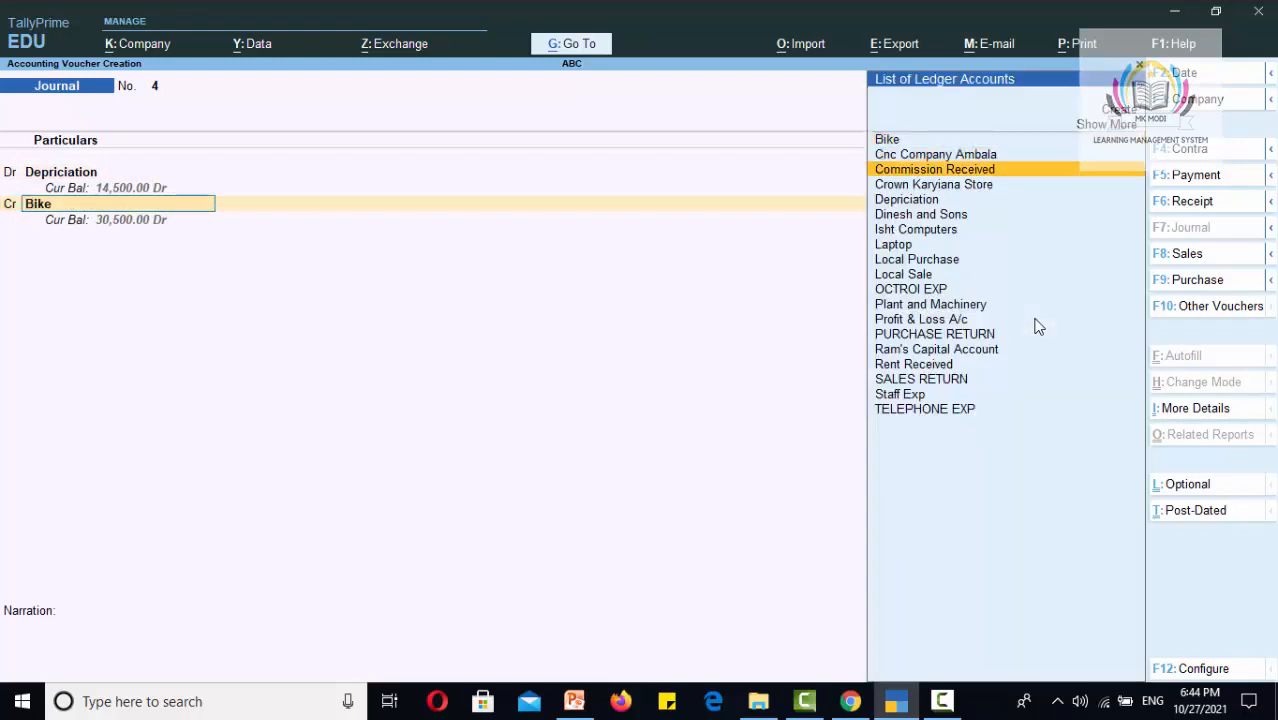
key("Down")
key("Down")
key("Down")
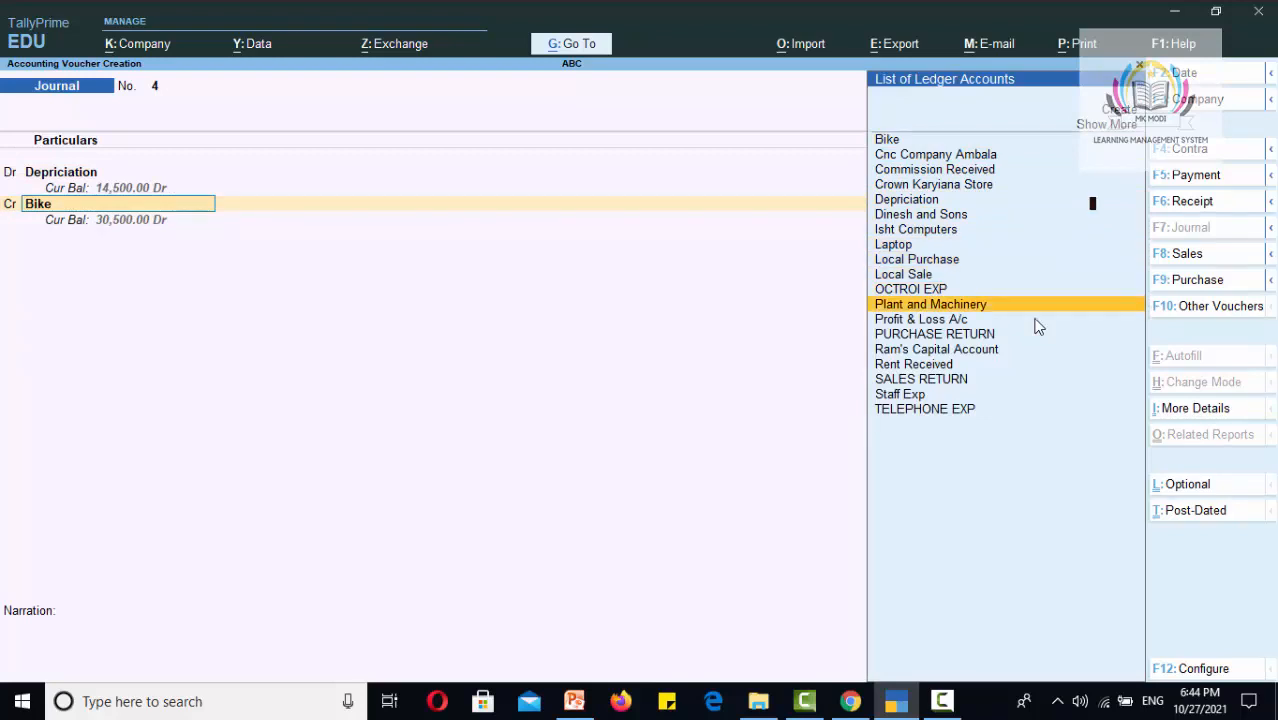
key("Return")
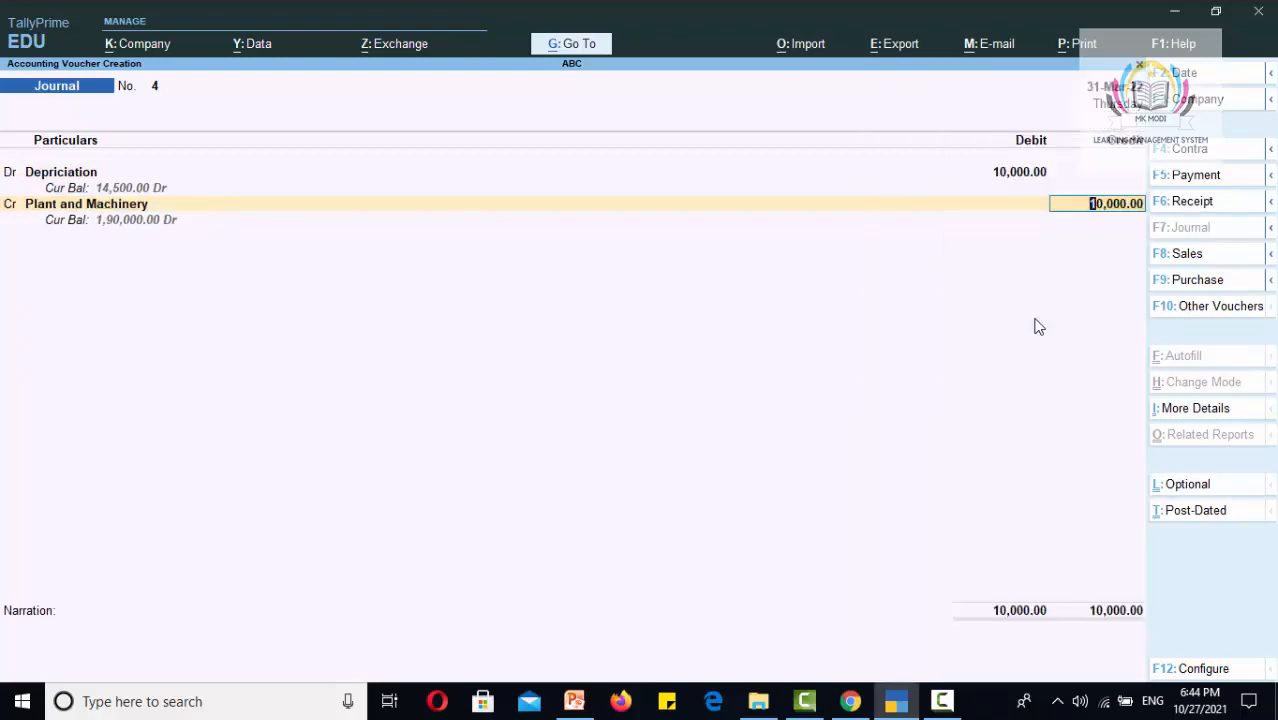
key("Return")
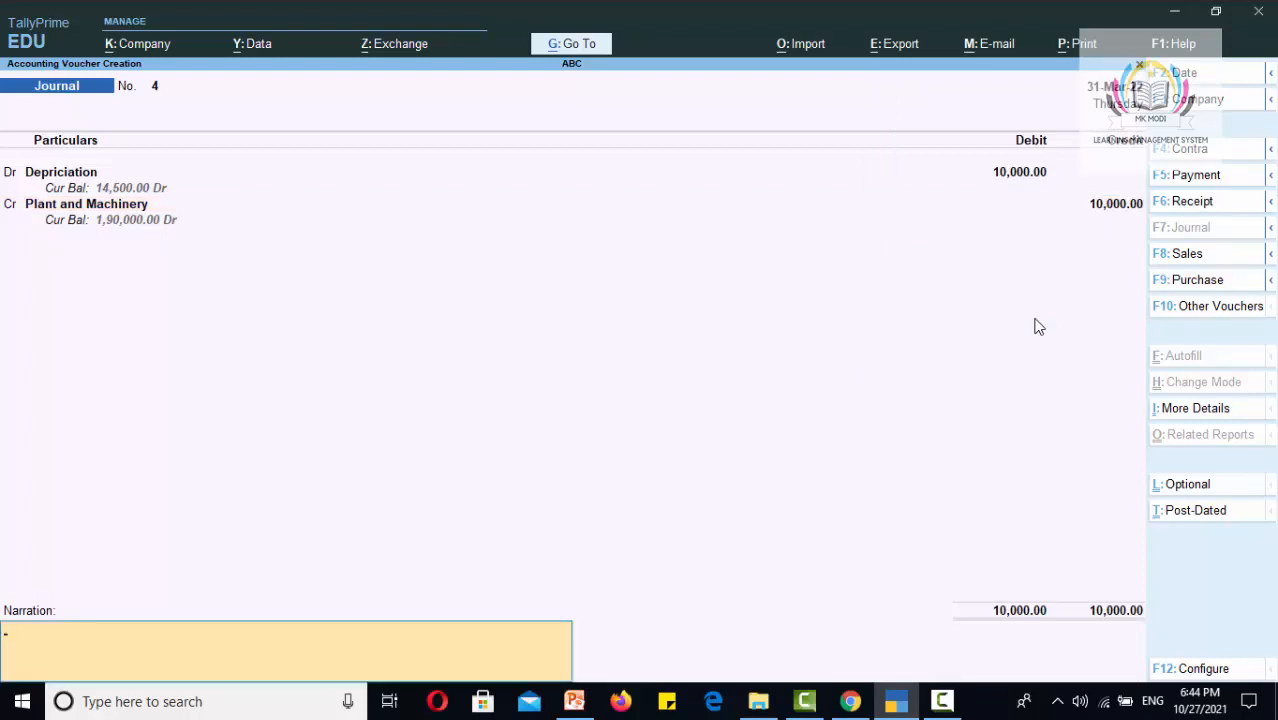
key("Return")
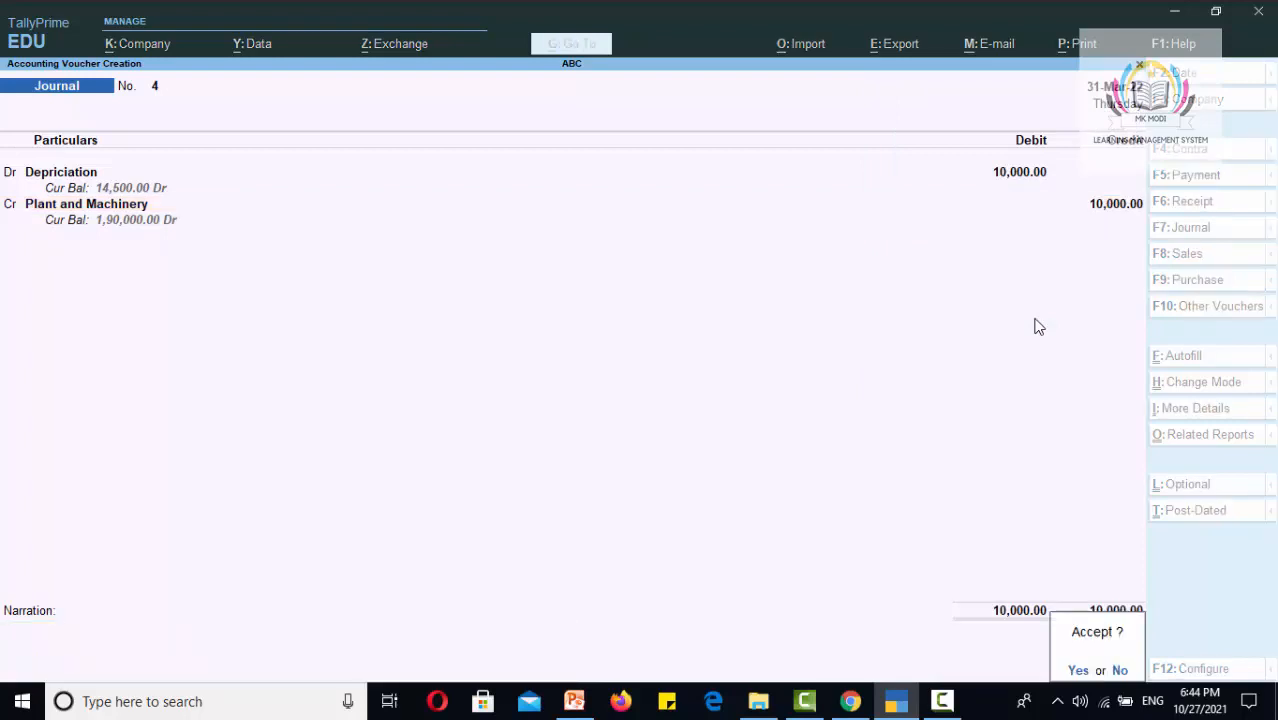
key("Return")
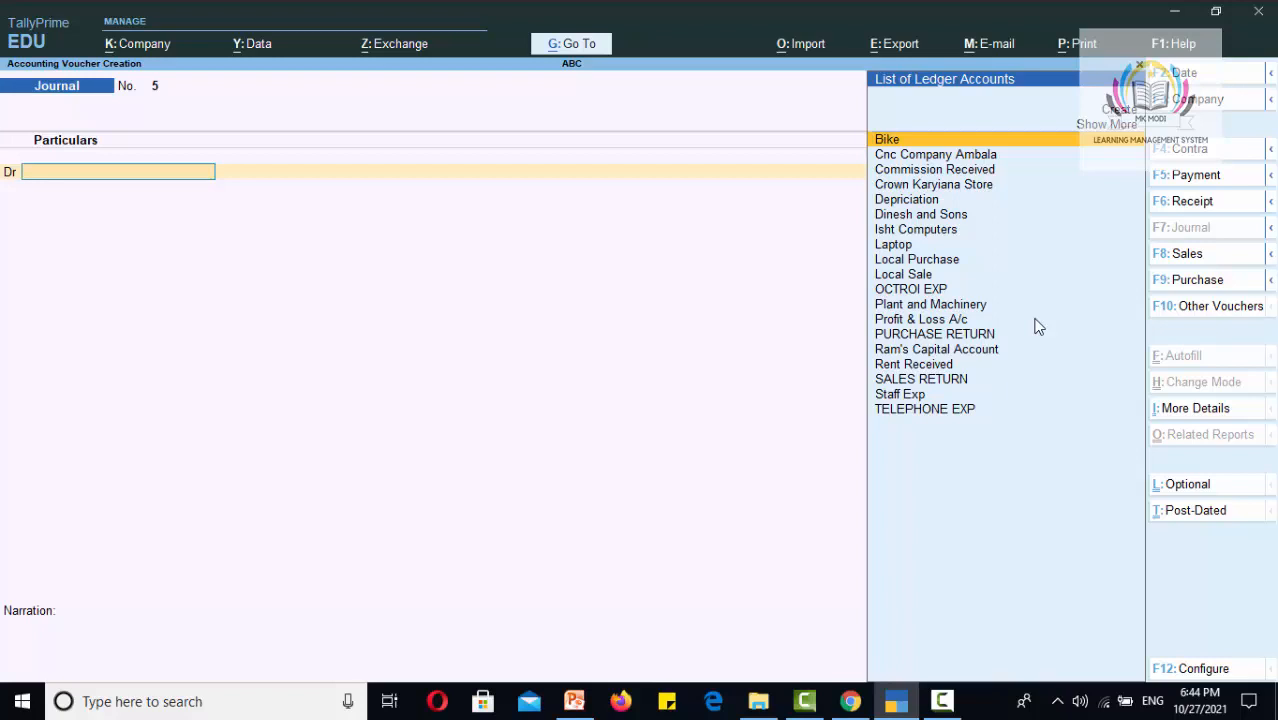
Step: Leave voucher entry for the Gateway of Tally and open the Balance Sheet
key("Escape")
key("Return")
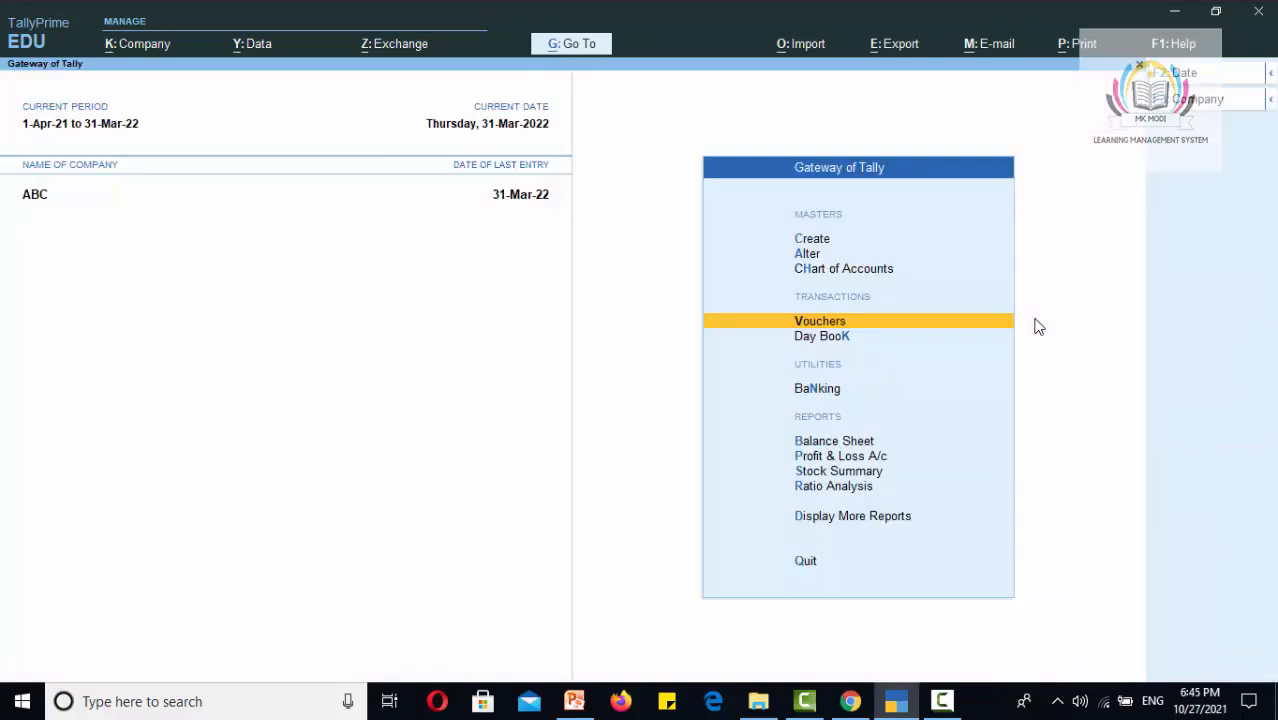
key("Down")
key("Down")
key("Down")
key("Down")
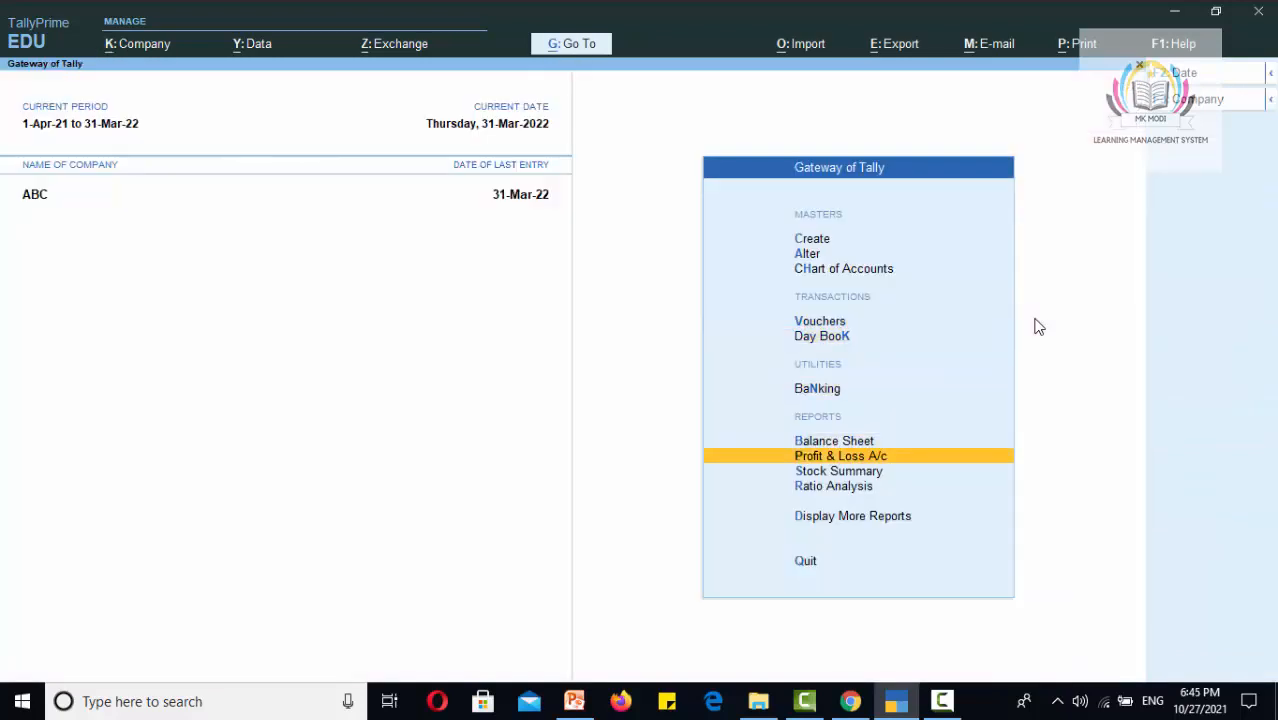
key("Up")
key("Return")
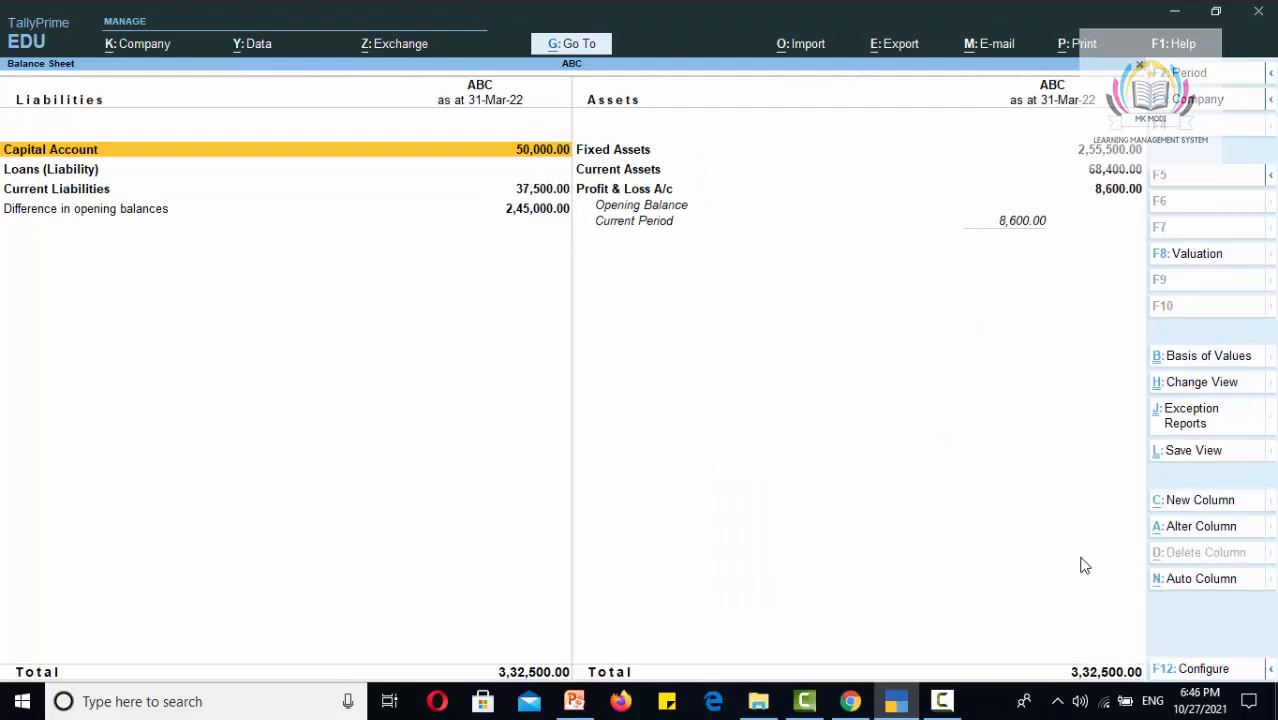
Step: Drill down from Fixed Assets through the Bike ledger's March entry to its depreciation voucher, and return to the monthly summary
key("Right")
key("Return")
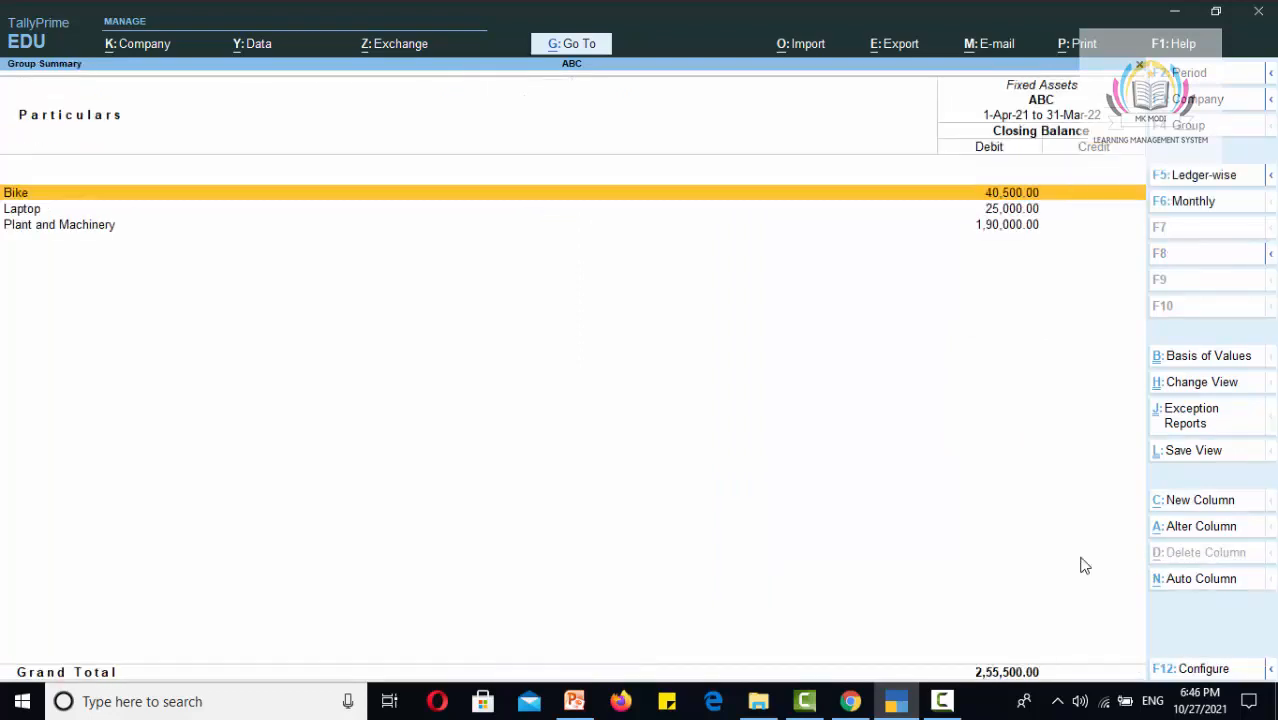
key("Return")
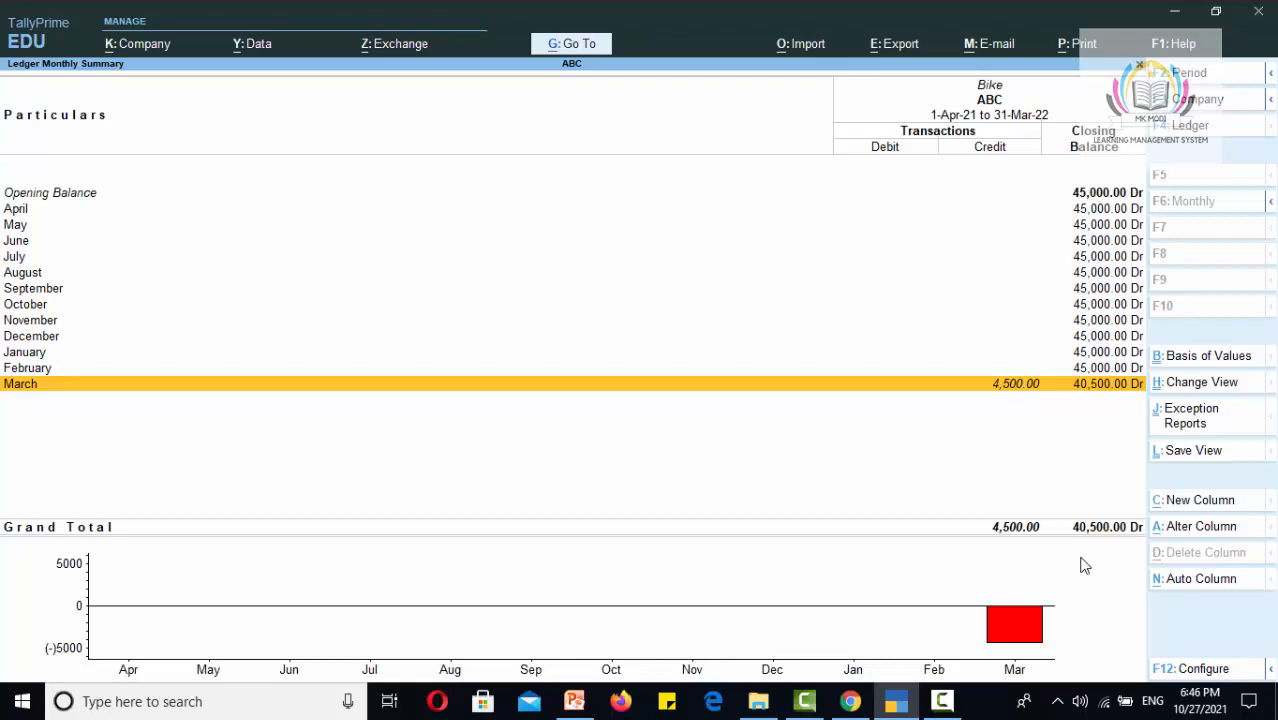
key("Return")
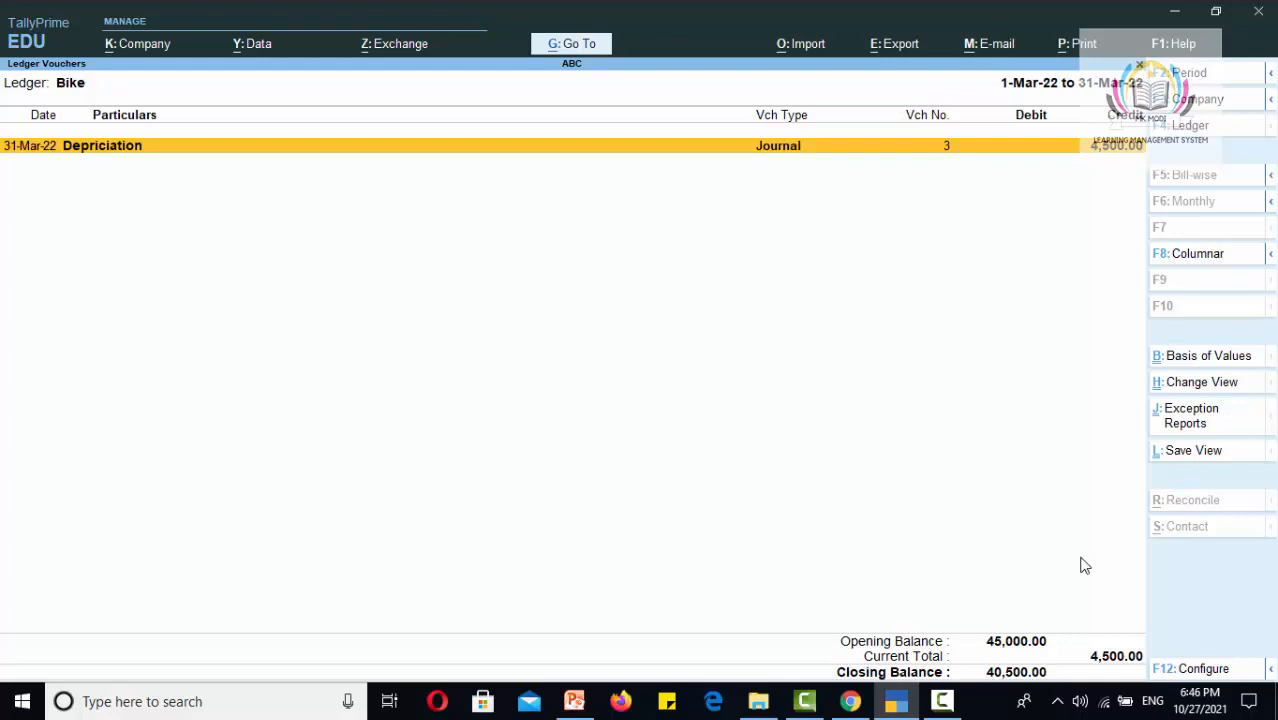
key("Return")
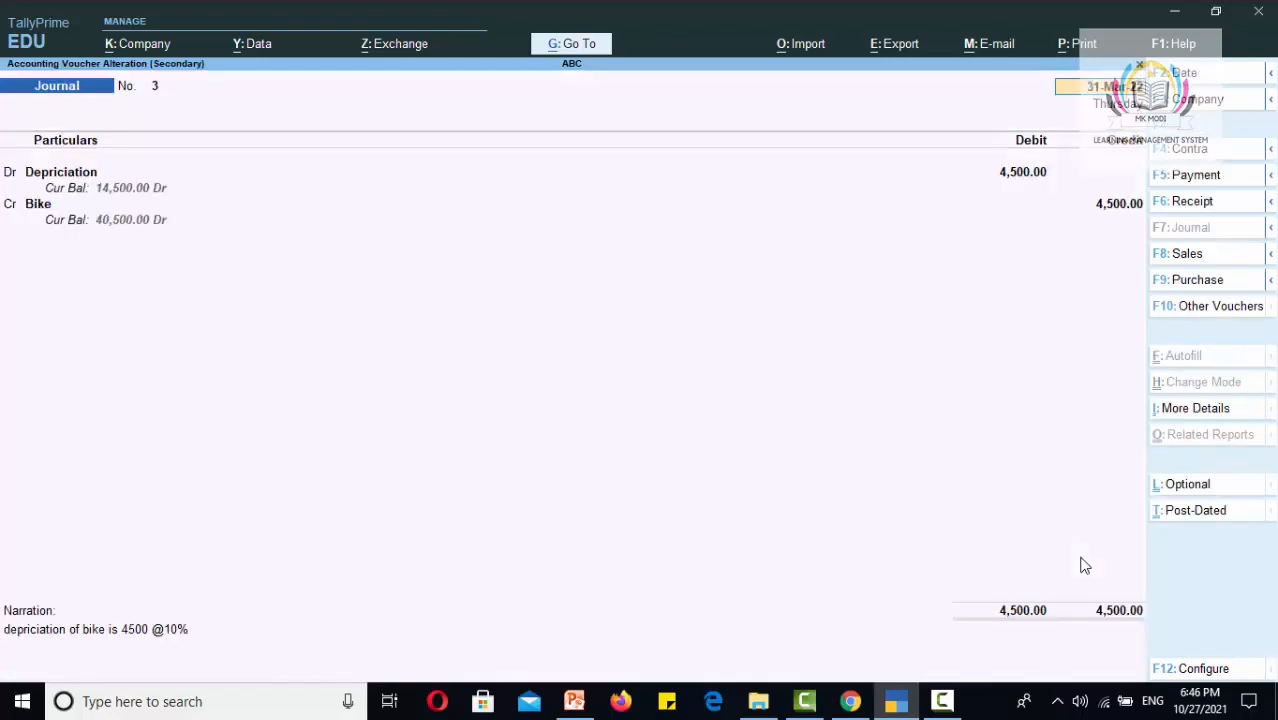
key("Escape")
key("Escape")
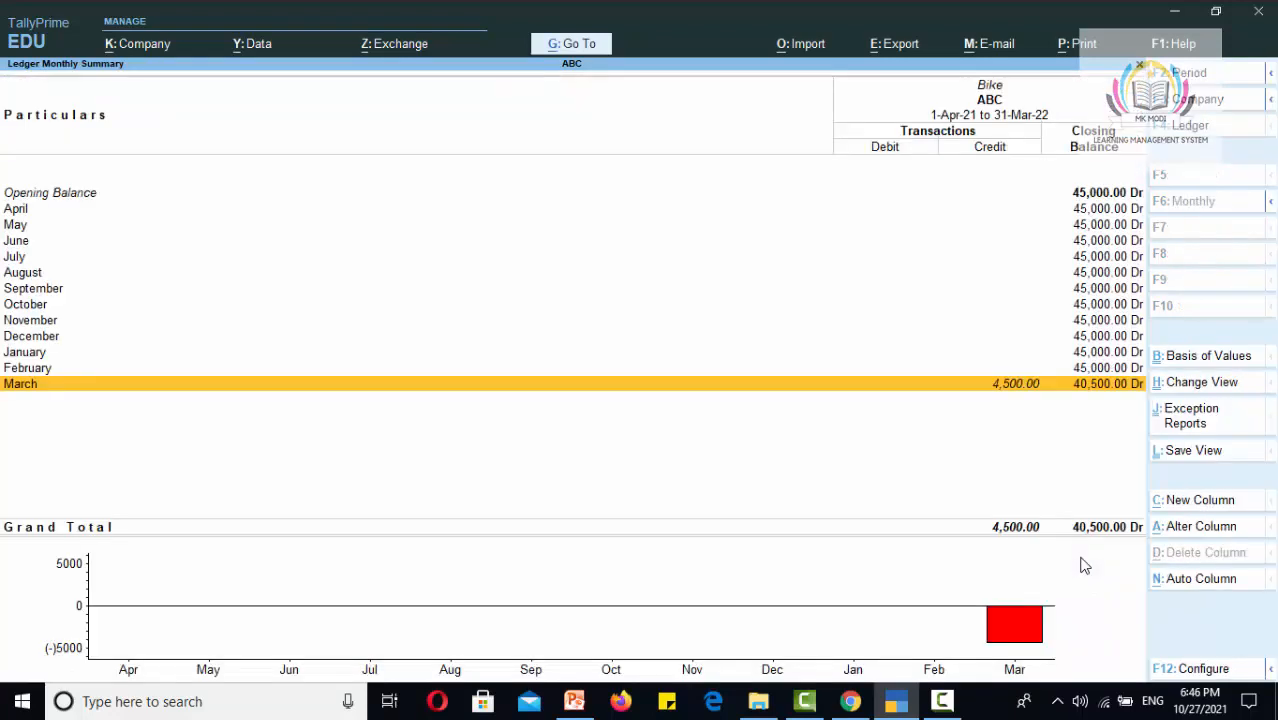
Step: Review the Plant and Machinery ledger's monthly summary under Fixed Assets, and return to the Gateway of Tally
key("Escape")
key("Down")
key("Down")
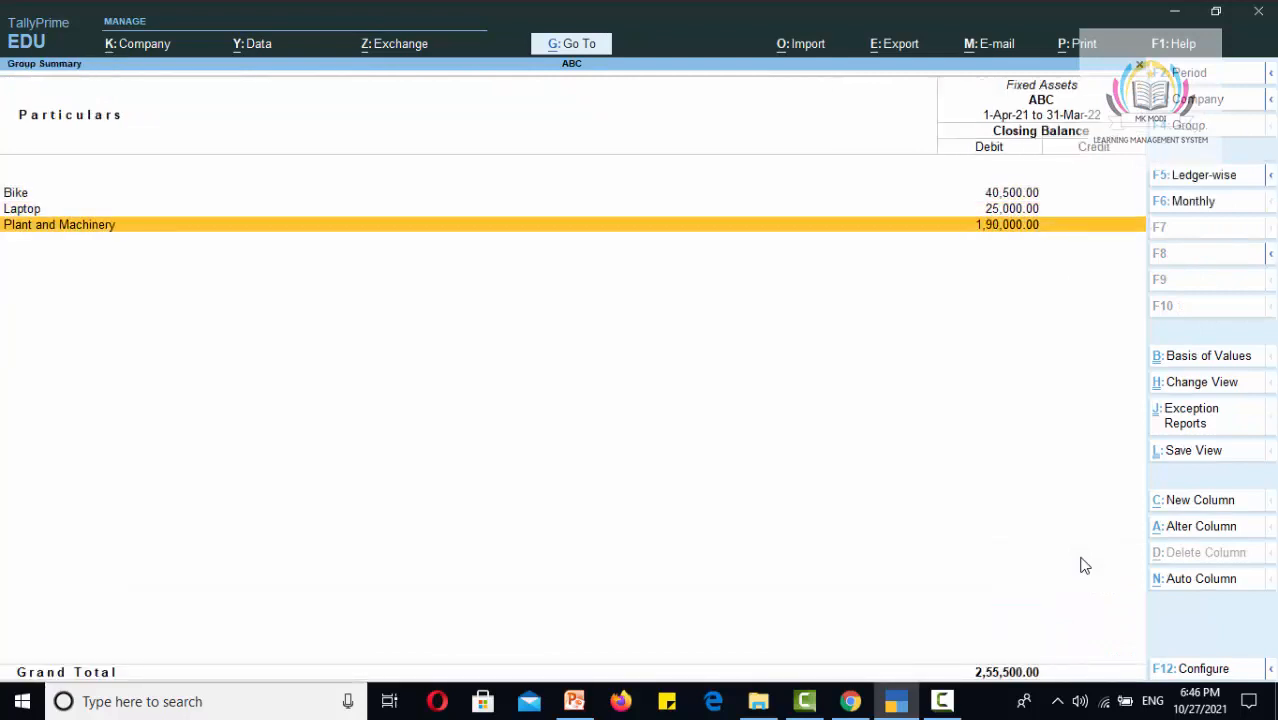
key("Return")
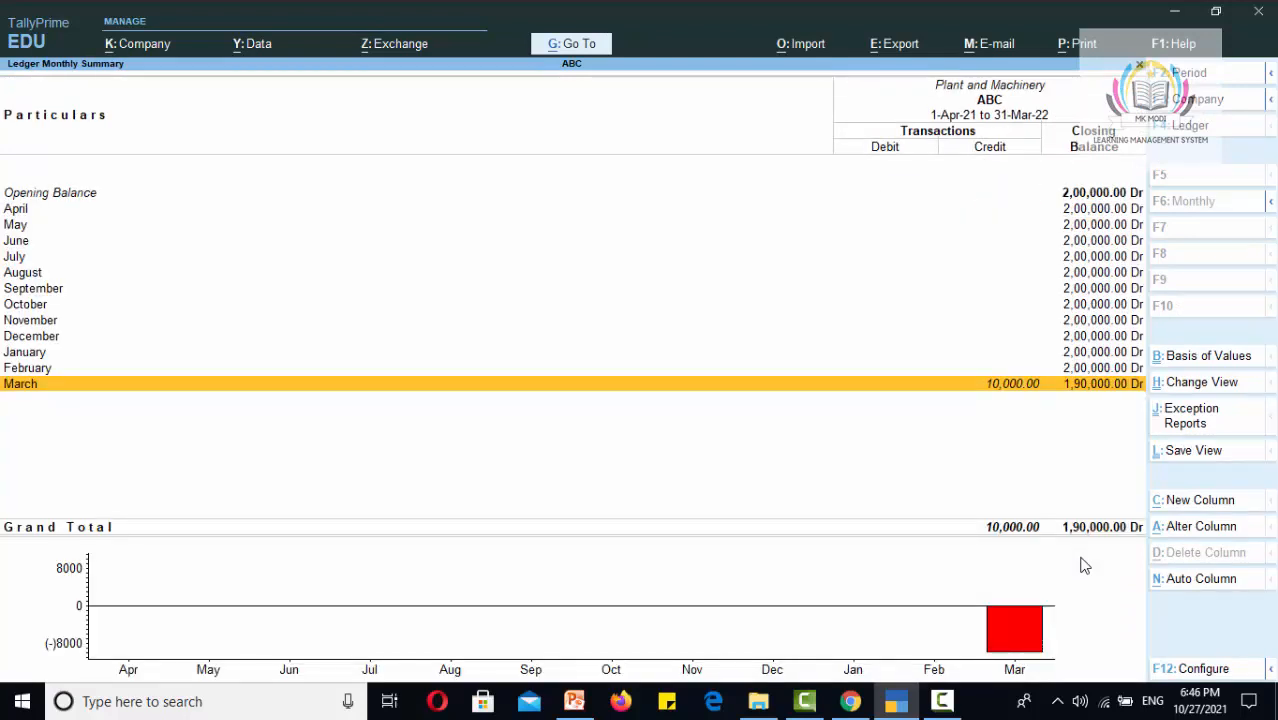
key("Escape")
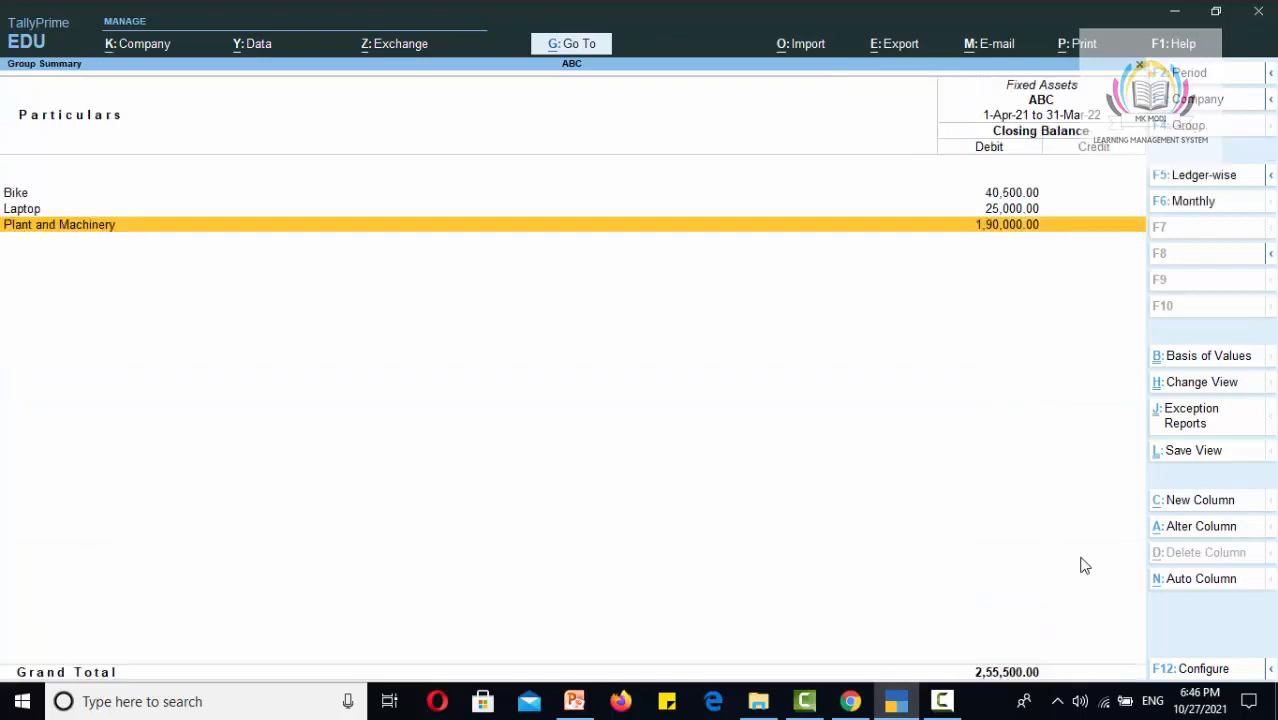
key("Escape")
key("Escape")
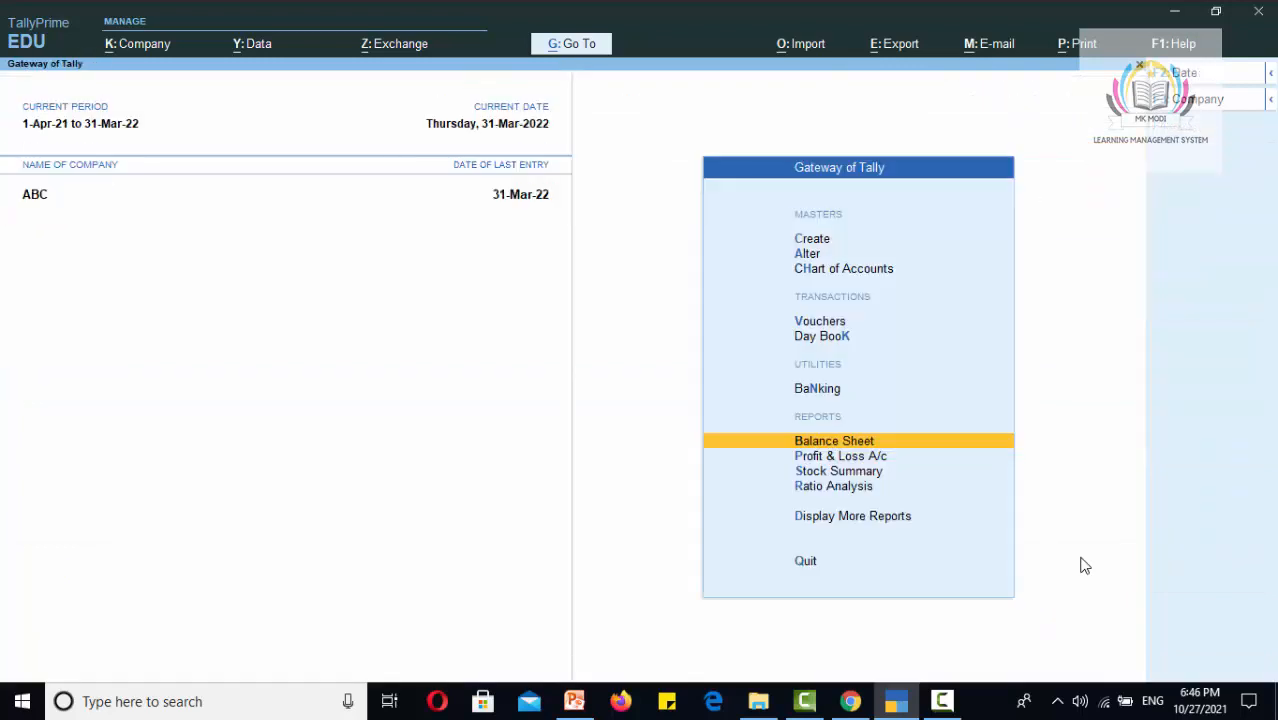
Step: Open the Profit & Loss A/c and drill down into the Indirect Expenses group
key("Down")
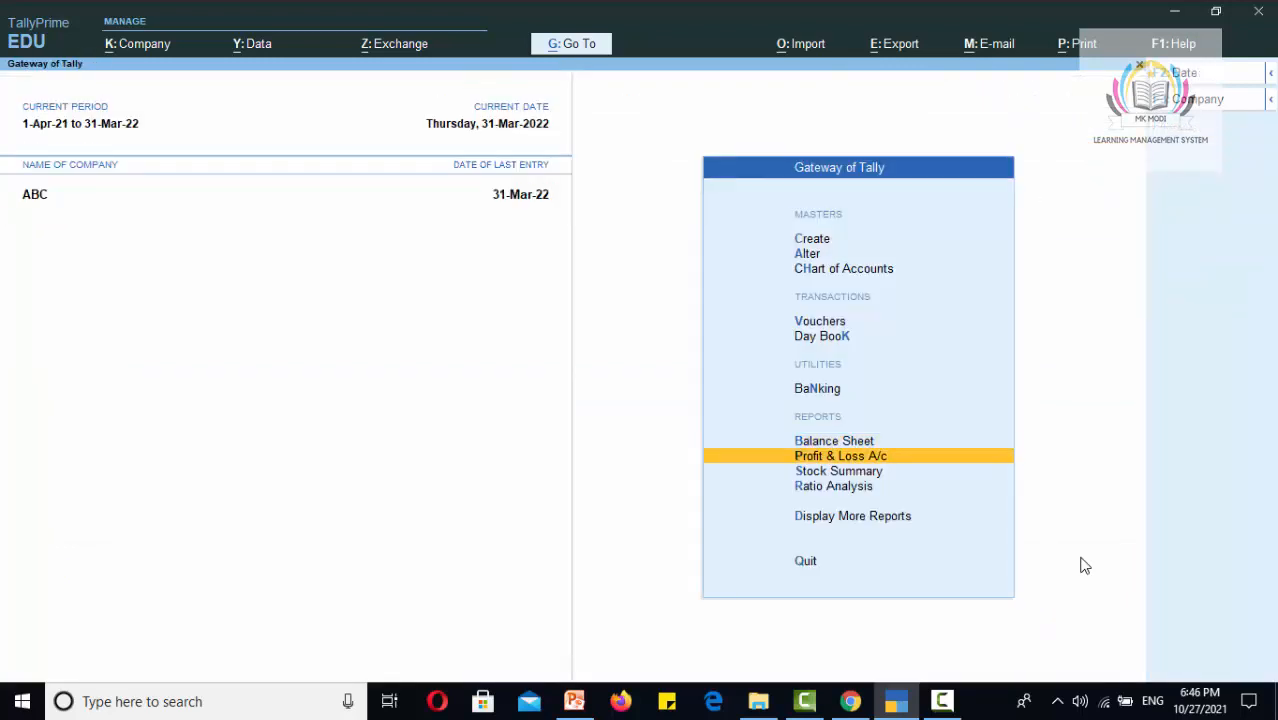
key("Return")
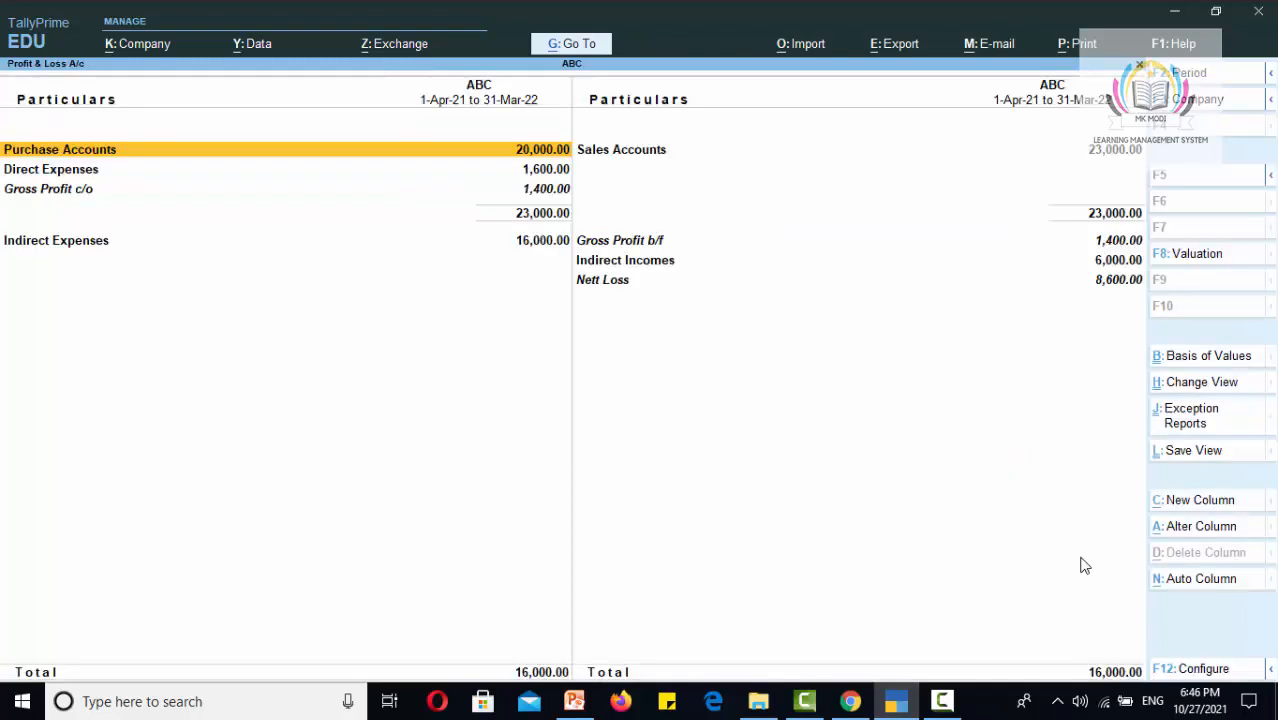
key("Down")
key("Down")
key("Down")
key("Return")
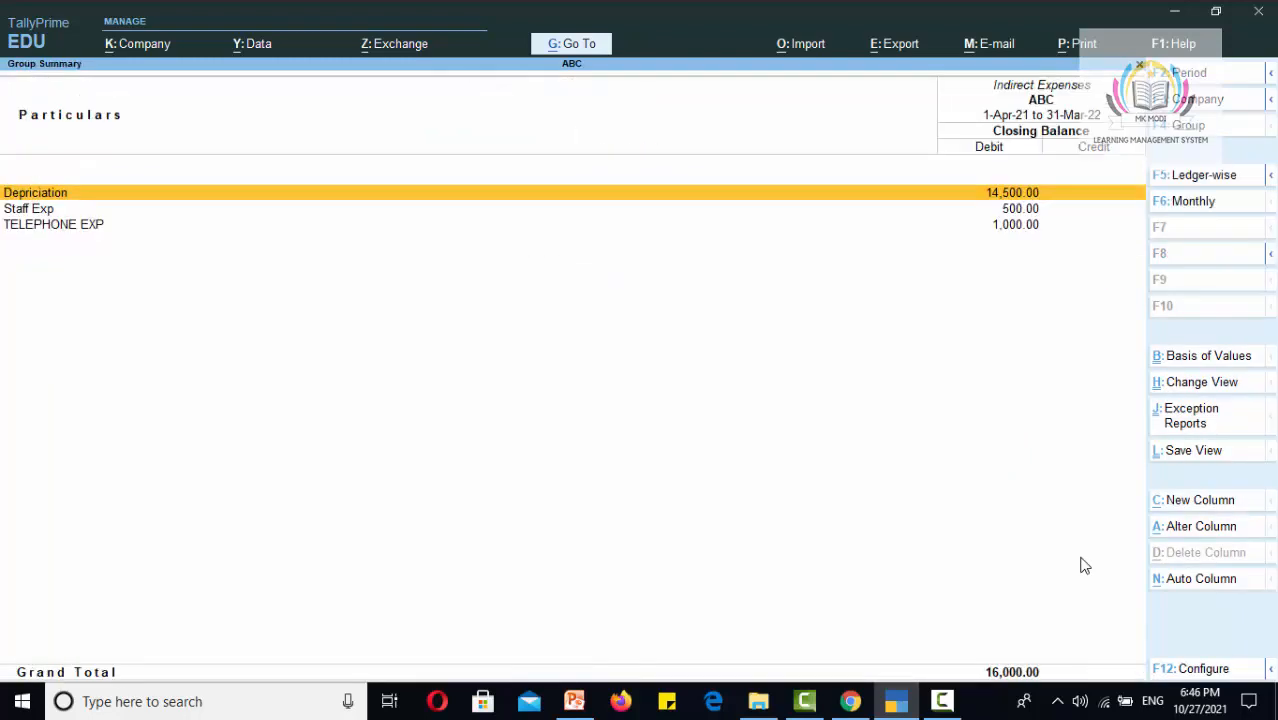
Step: Examine the Depriciation ledger's monthly summary and its March vouchers, and back out of the voucher list
key("Return")
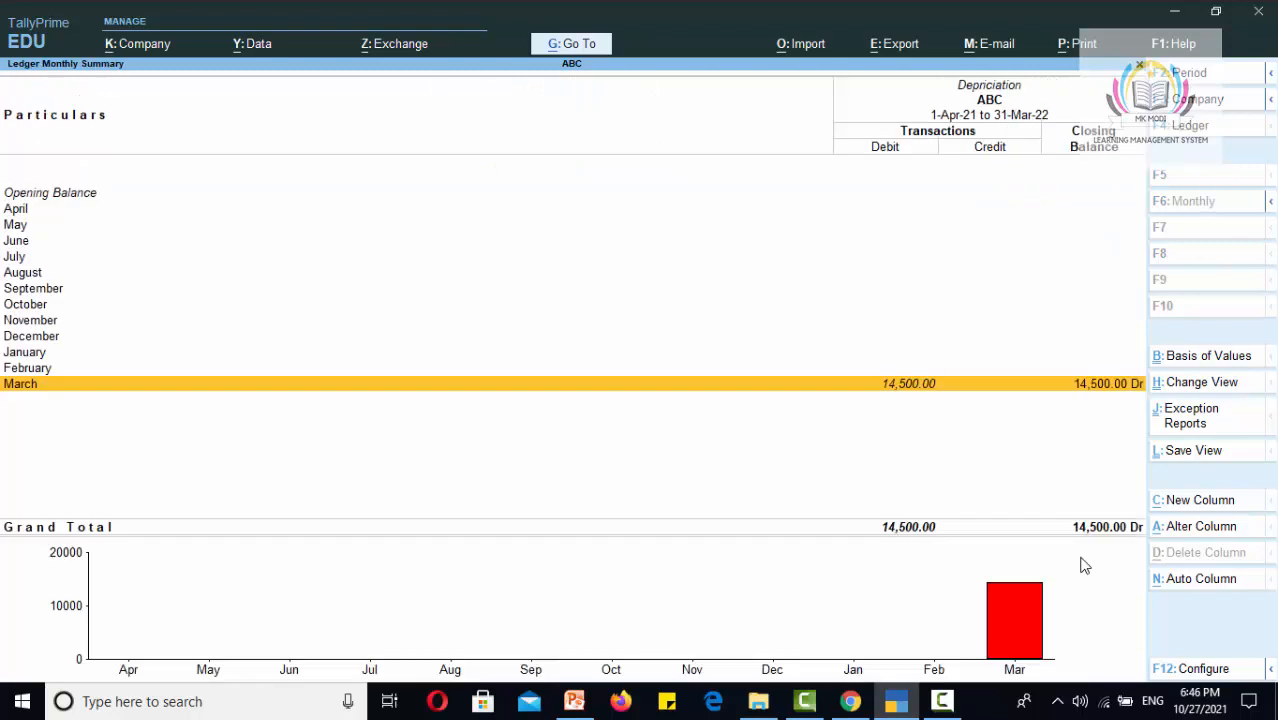
key("Return")
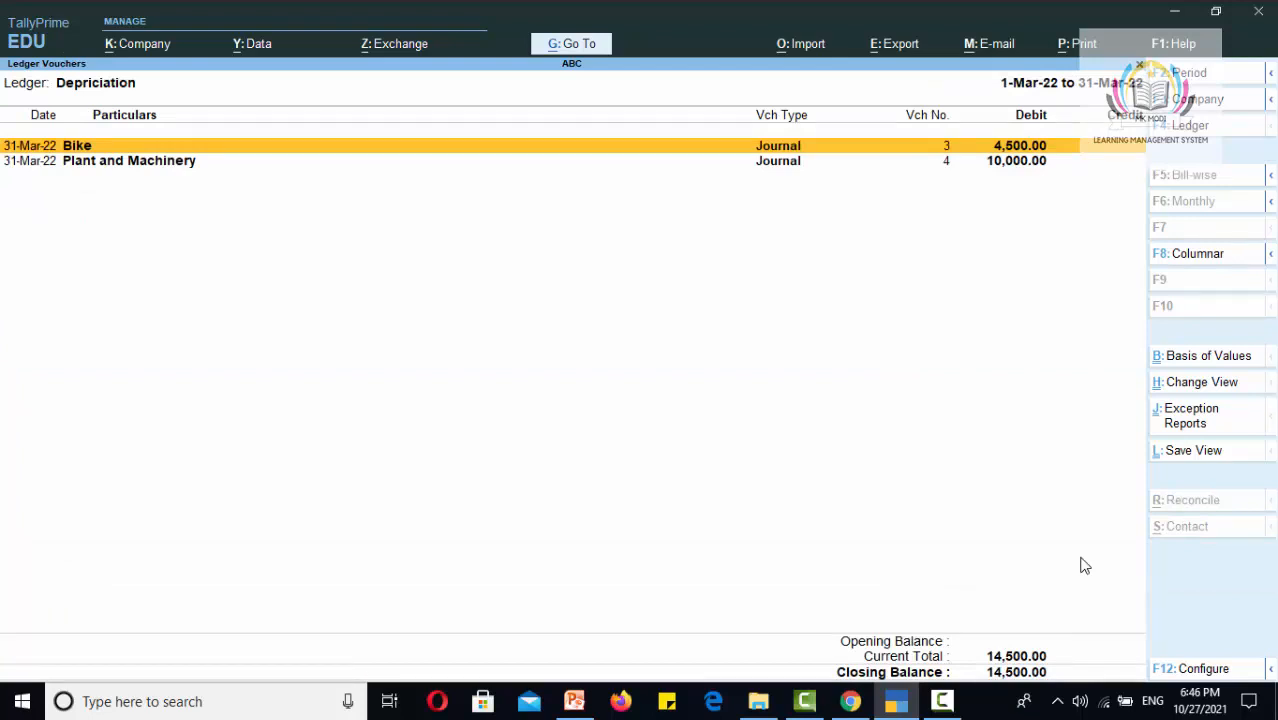
key("Escape")
key("Escape")
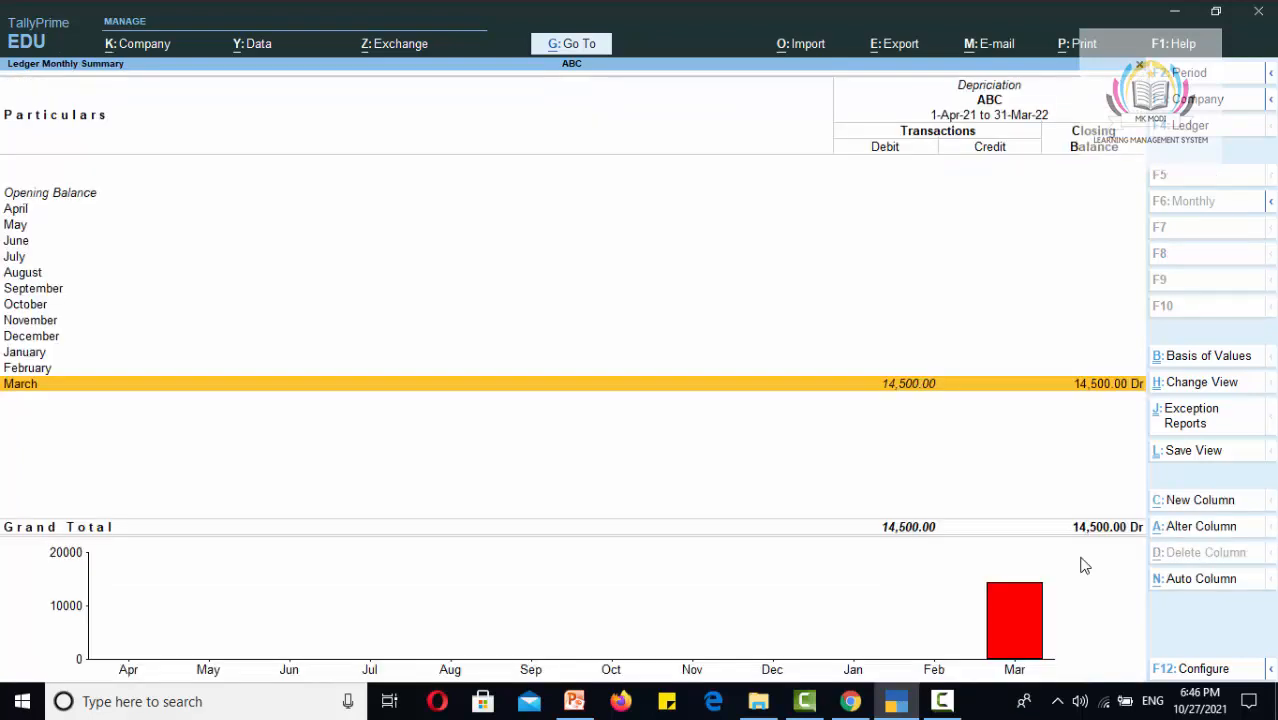